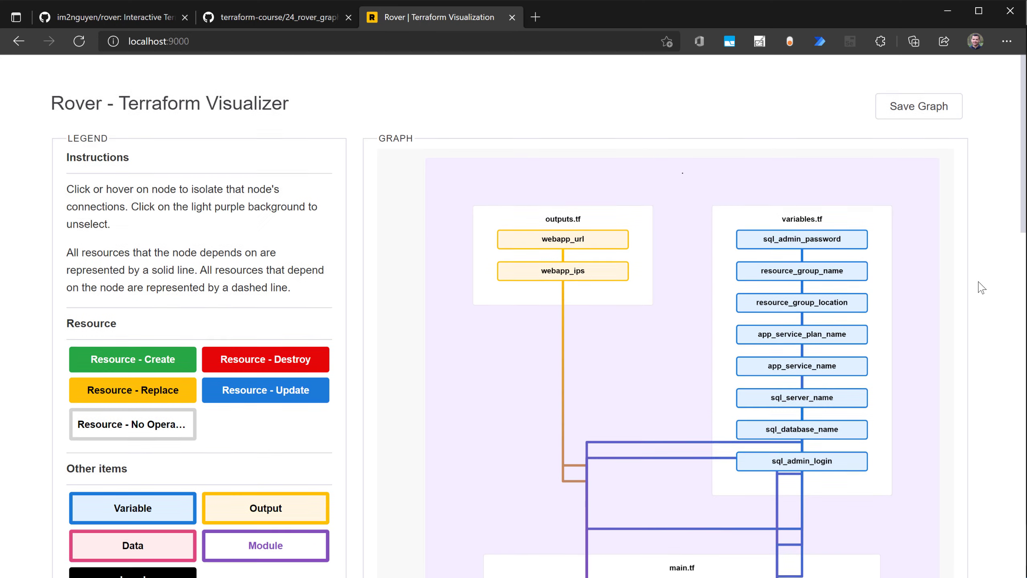
Step: Scroll through Rover's plan graph and resource list for the main.tf web app and SQL resources
scroll(982, 287, "down", 7)
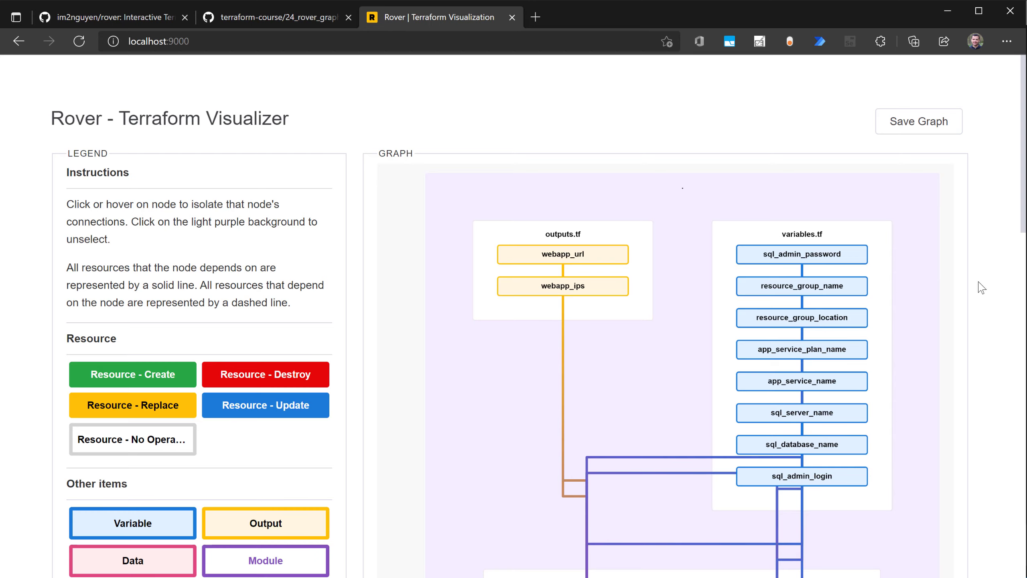
scroll(981, 287, "down", 3)
scroll(981, 287, "down", 7)
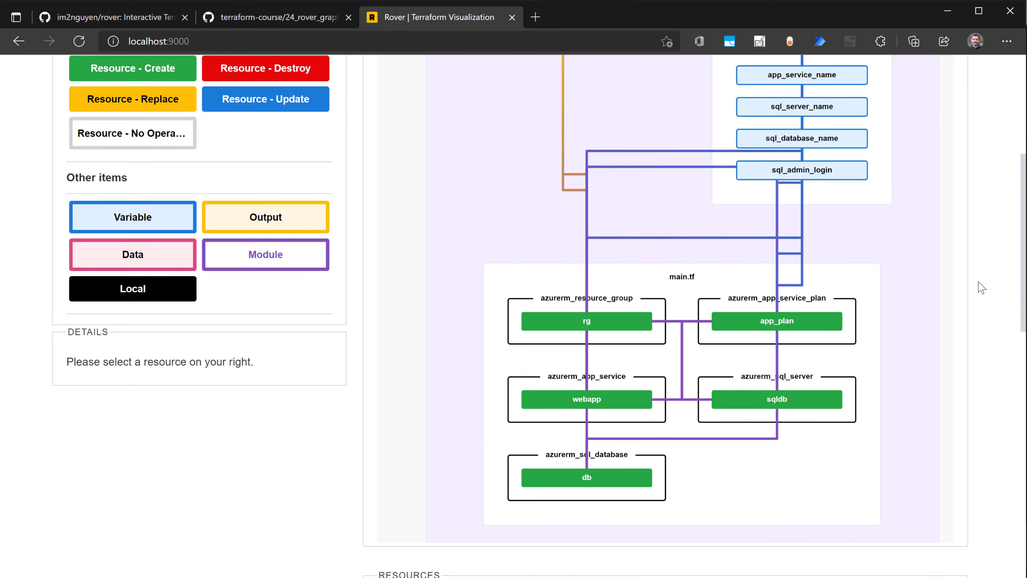
scroll(1004, 279, "down", 4)
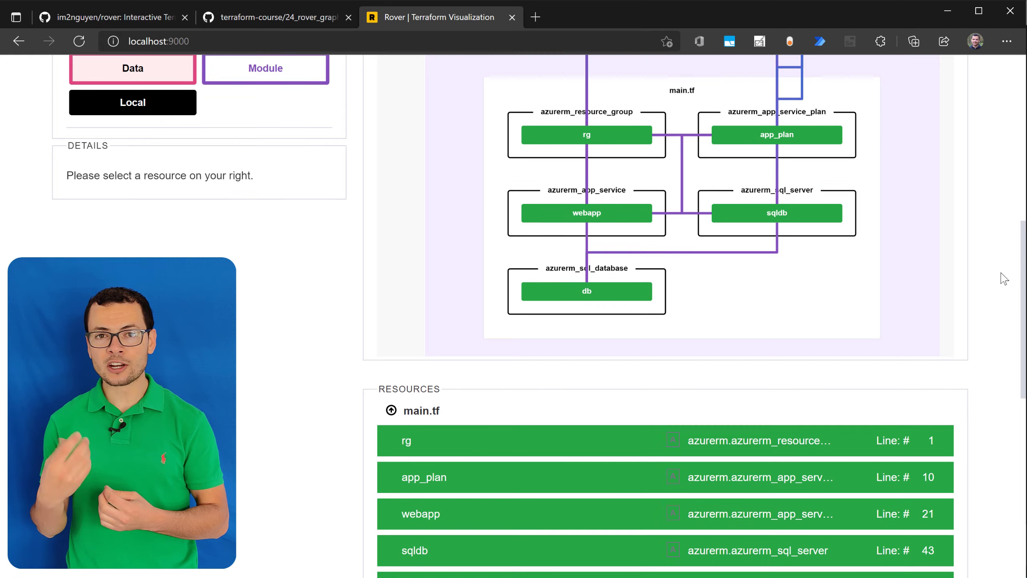
scroll(1004, 278, "down", 5)
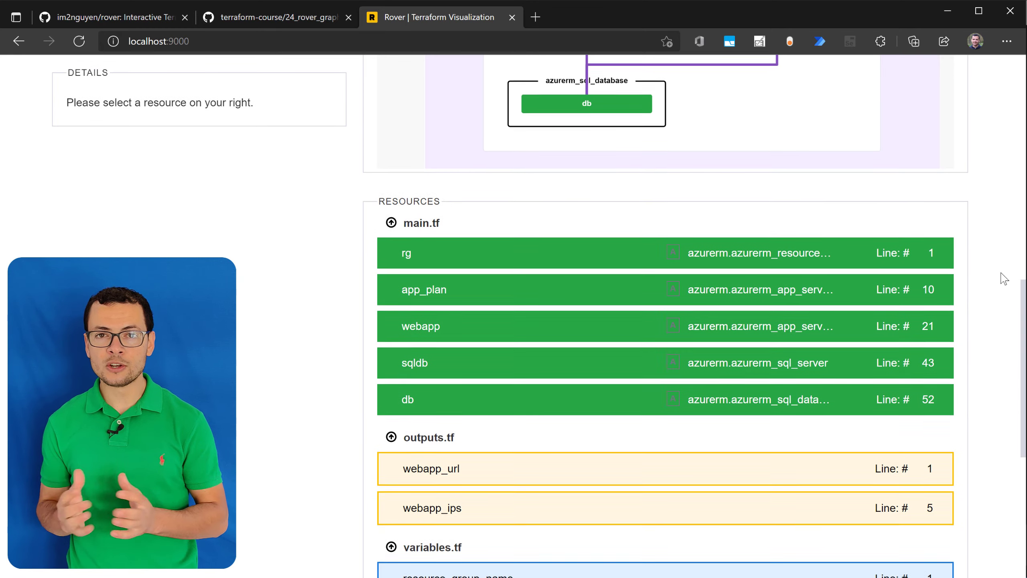
scroll(1004, 278, "down", 2)
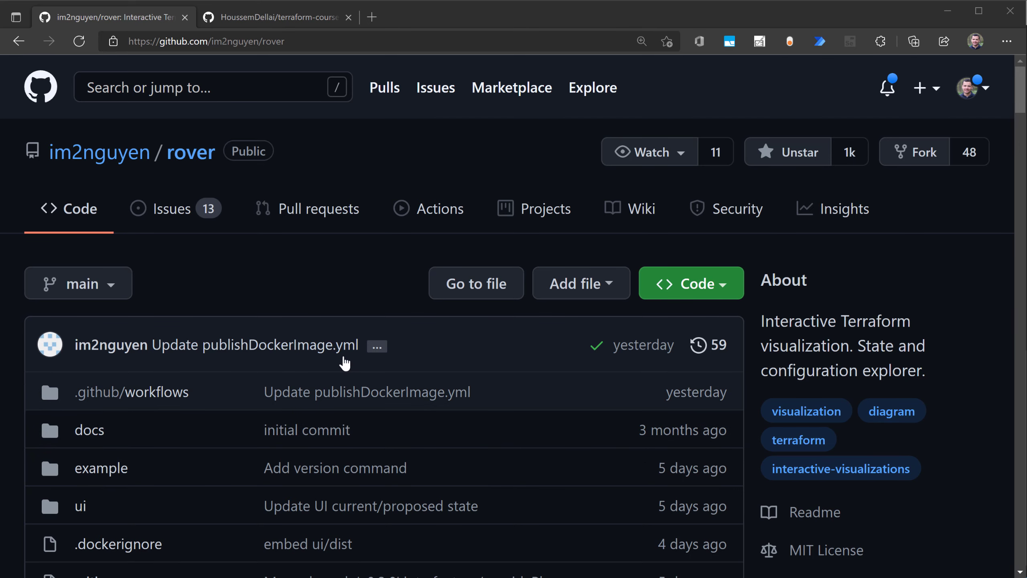
Step: Scroll the rover README down to the example EKS cluster graph screenshot with module.eks details
scroll(345, 363, "down", 3)
scroll(345, 363, "down", 10)
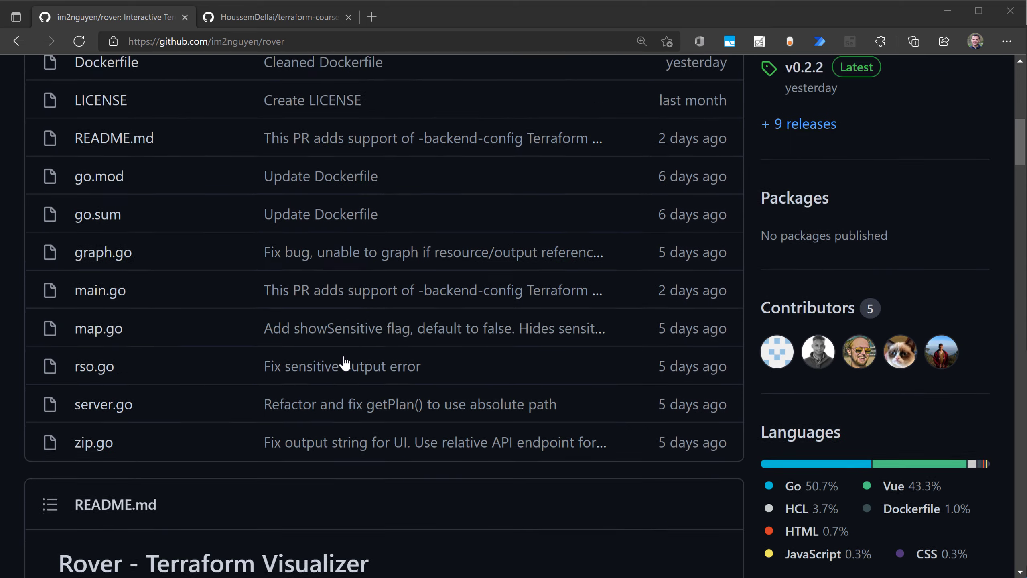
scroll(345, 363, "down", 10)
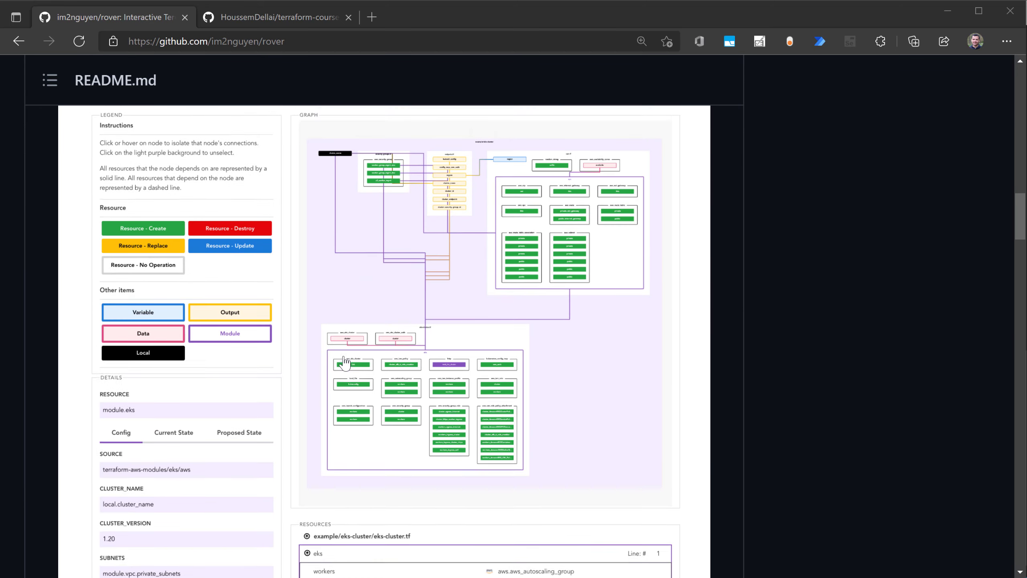
scroll(345, 363, "up", 1)
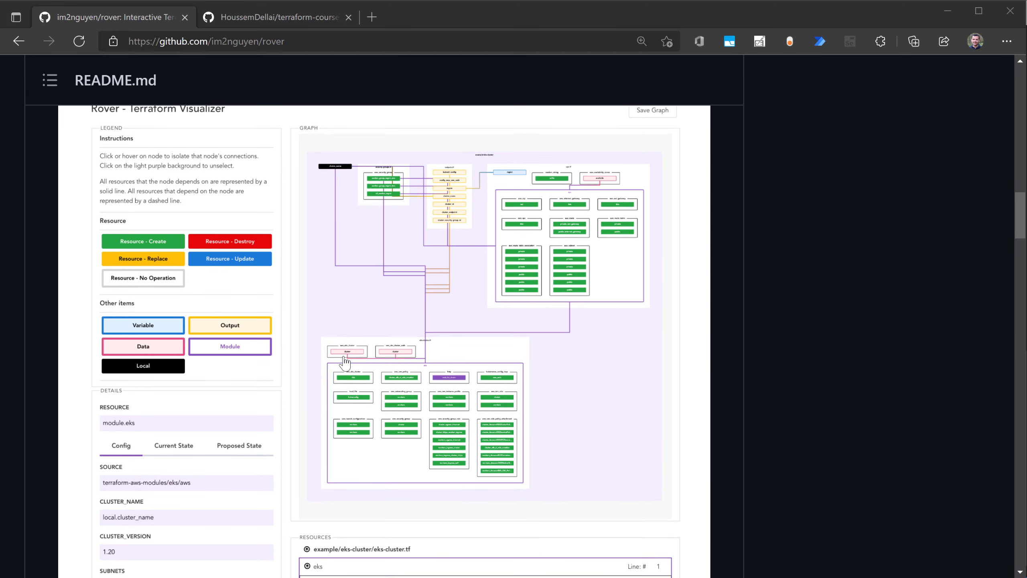
scroll(345, 363, "up", 1)
scroll(345, 363, "down", 1)
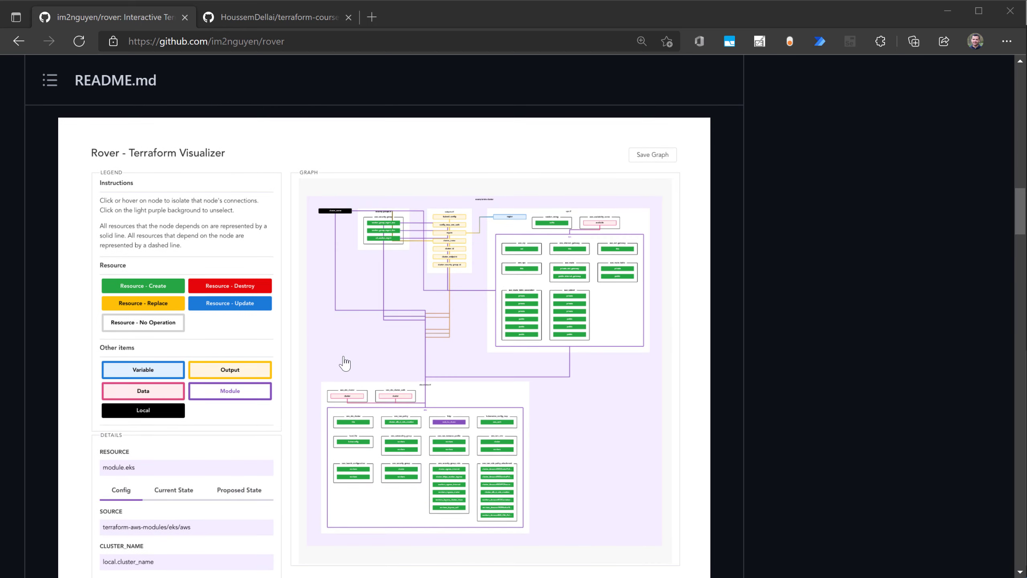
scroll(345, 364, "down", 2)
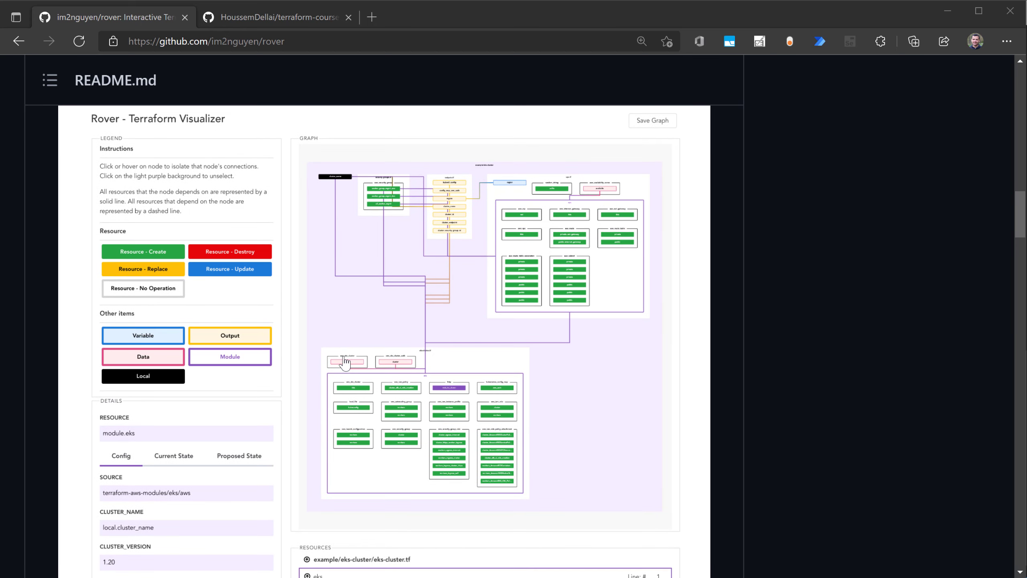
scroll(345, 363, "down", 2)
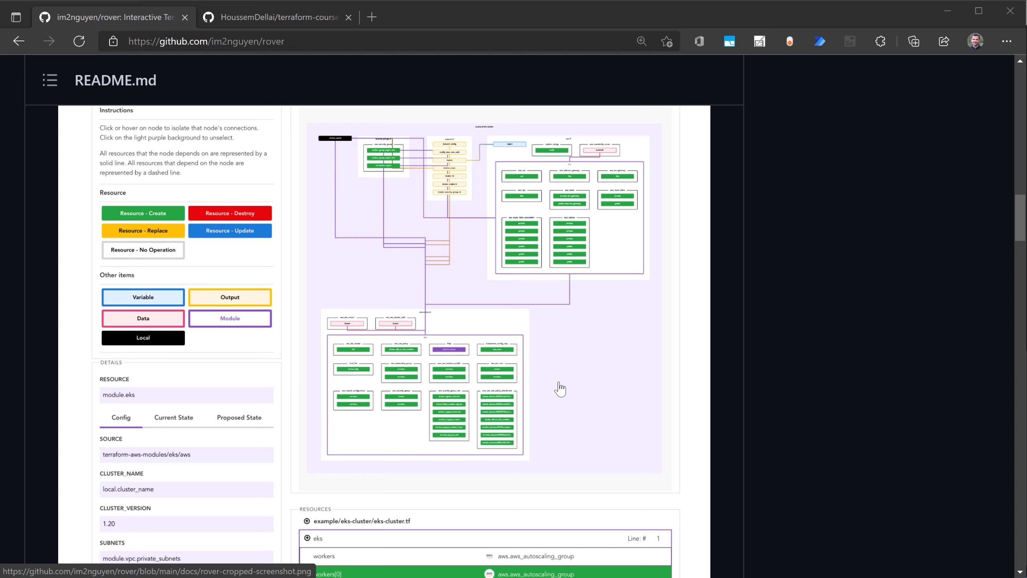
scroll(560, 389, "down", 3)
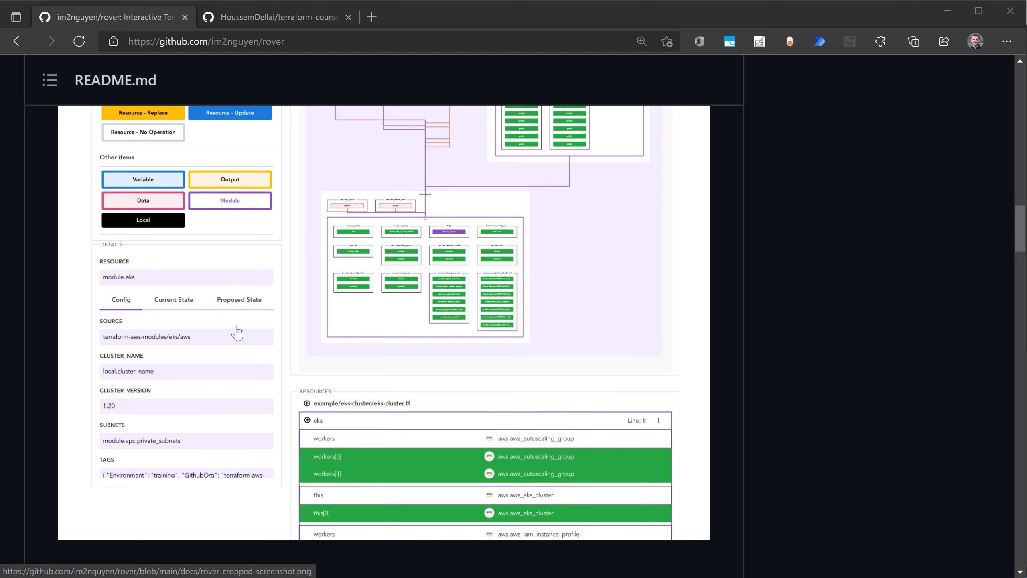
scroll(237, 331, "up", 1)
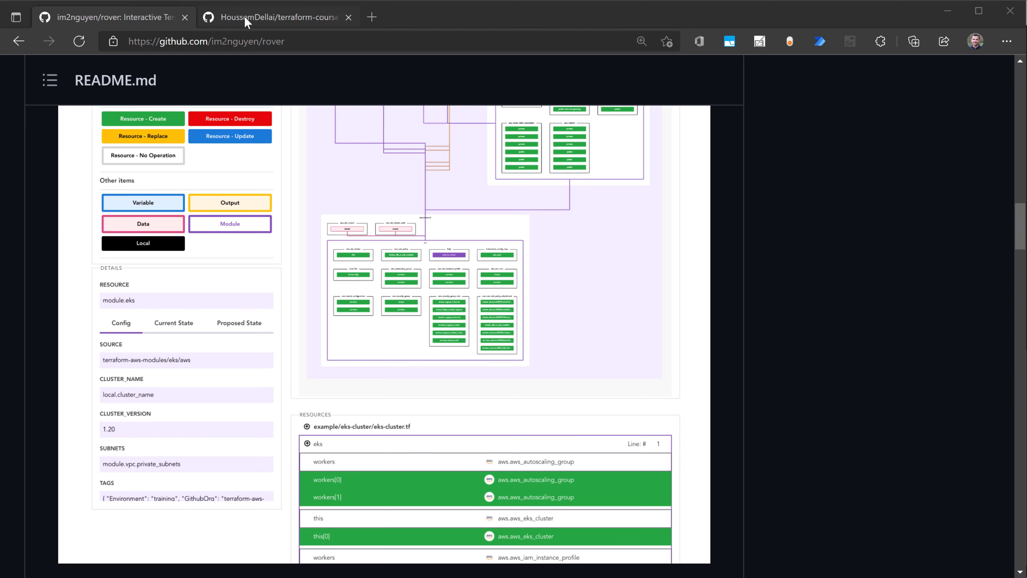
Step: In terraform-course, open 24_rover_graph to list backend.tf, commands.sh, graph.svg and main.tf
left_click(244, 16)
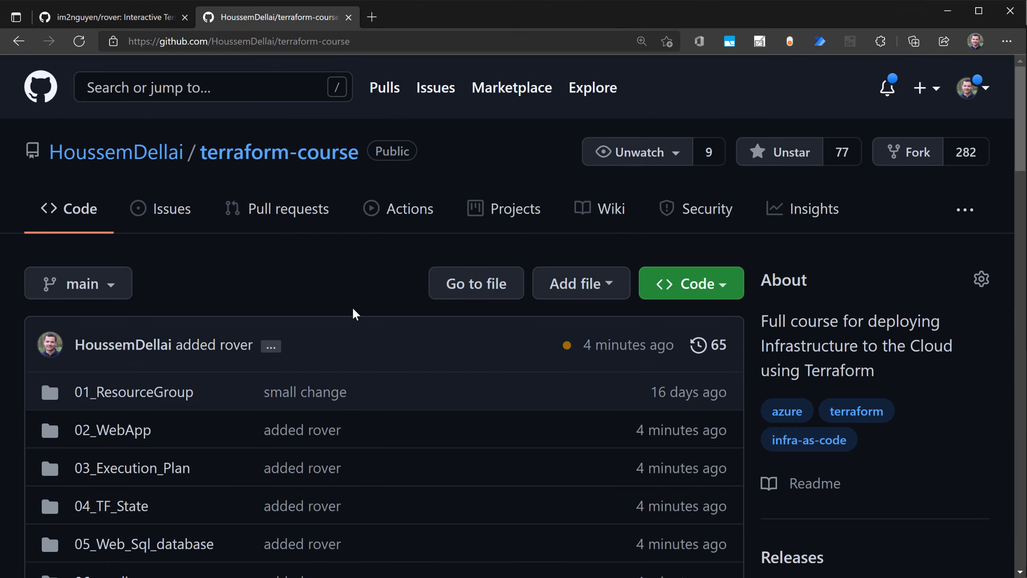
scroll(355, 314, "down", 1)
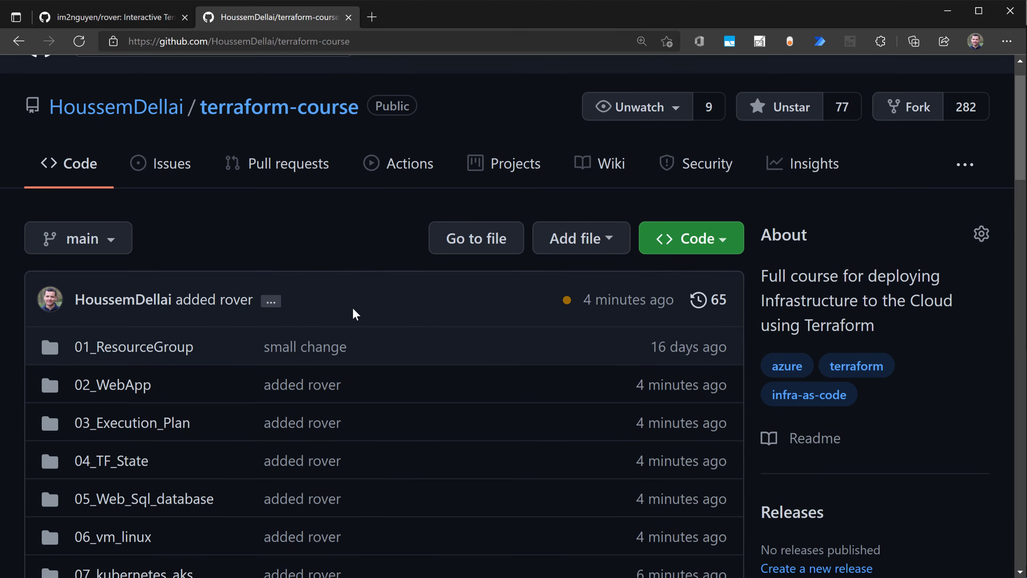
scroll(355, 314, "down", 3)
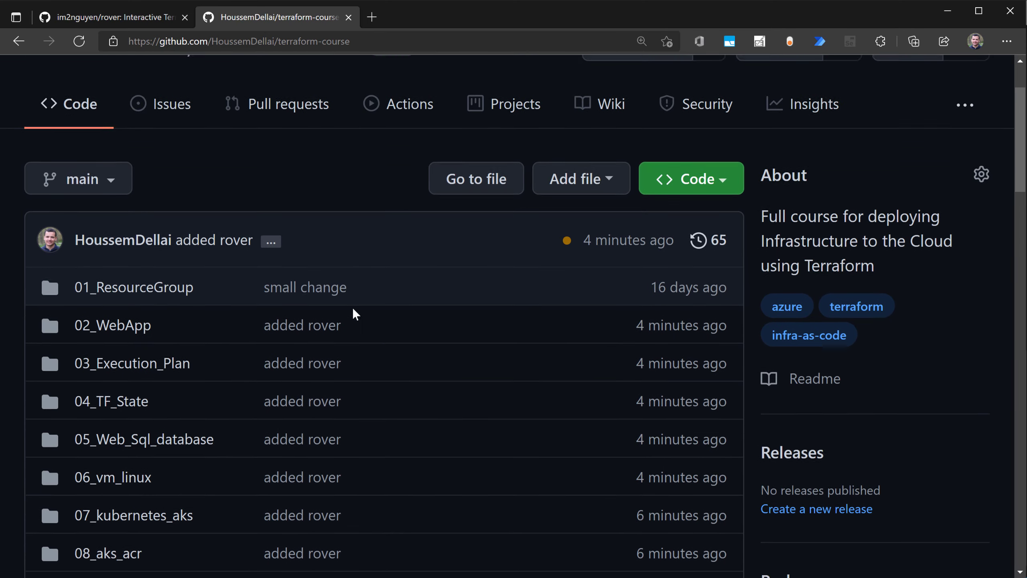
scroll(355, 313, "down", 14)
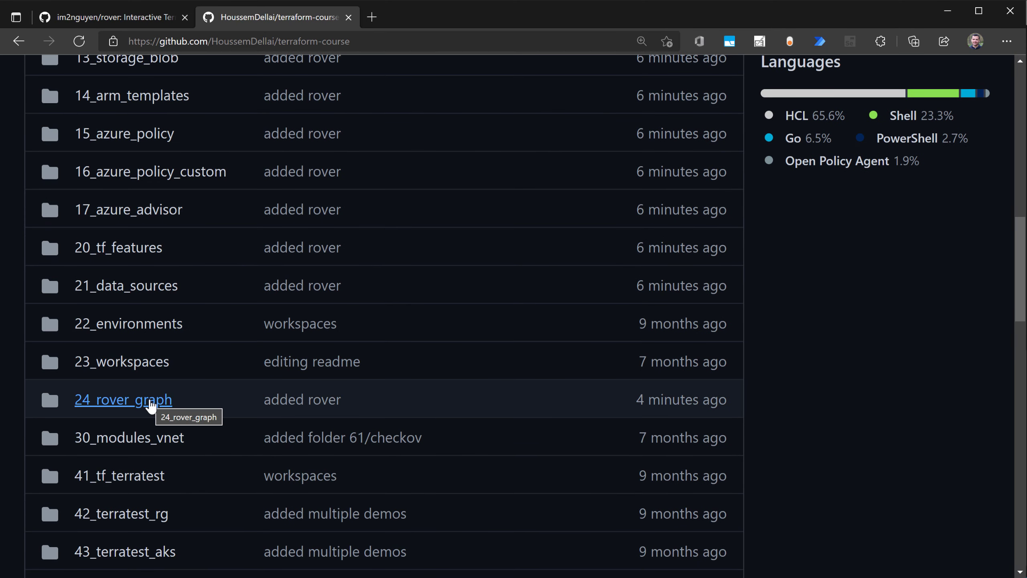
left_click(151, 404)
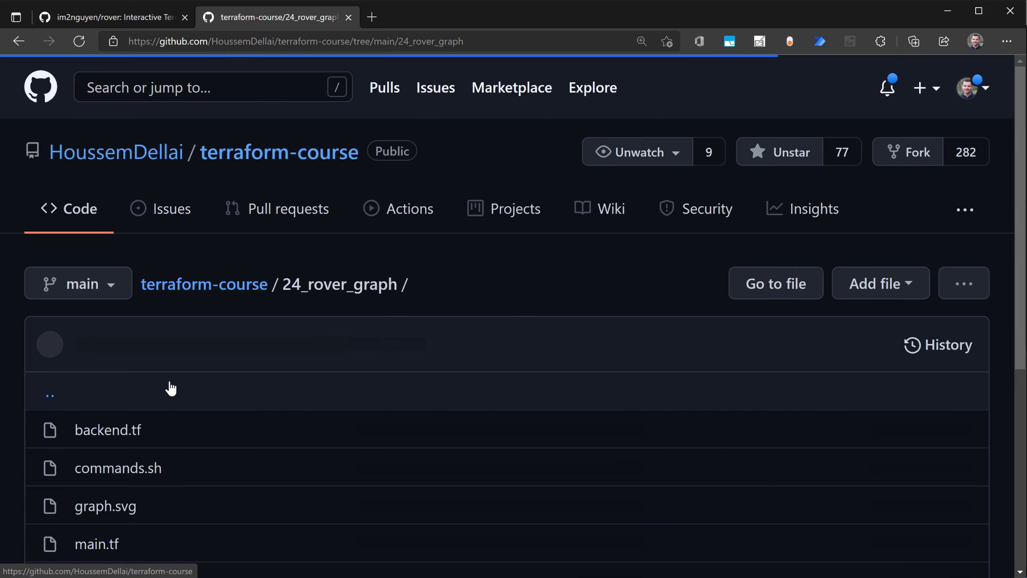
scroll(233, 439, "down", 3)
scroll(233, 439, "down", 2)
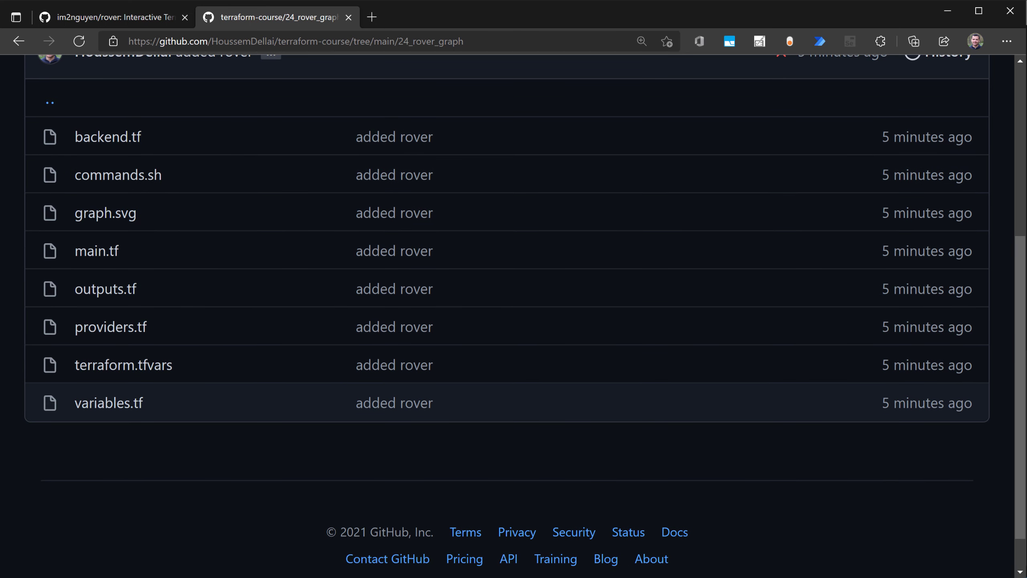
Step: Open main.tf in VS Code and read its resource group, app service plan, web app and SQL definitions
key("alt+Tab")
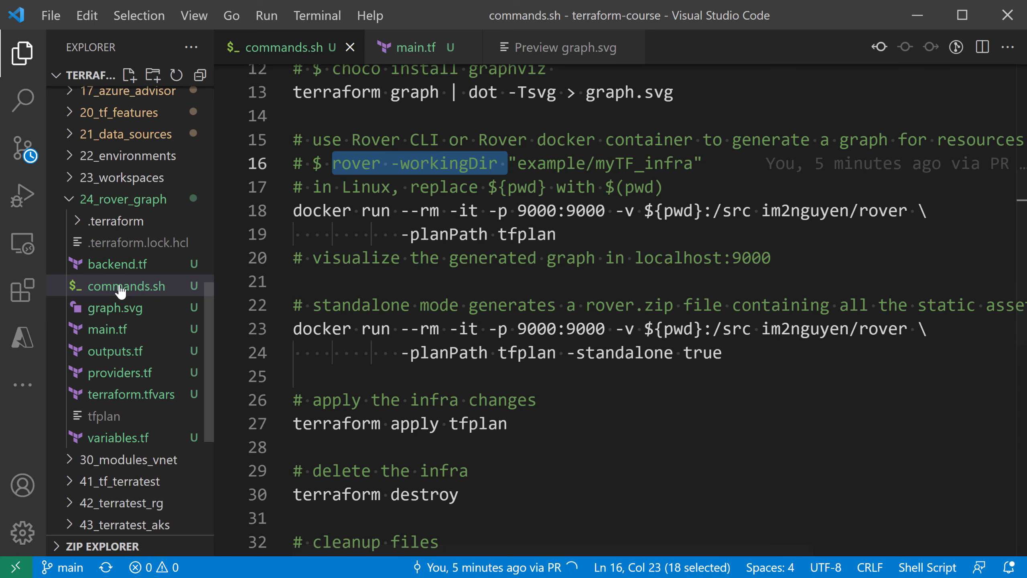
key("ctrl+shift+e")
left_click(109, 329)
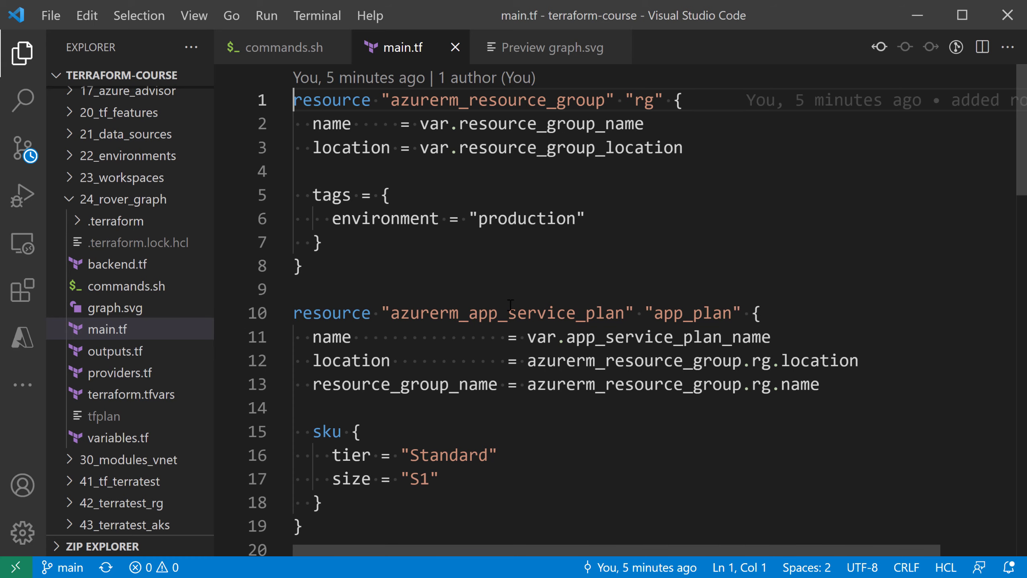
scroll(511, 303, "down", 2)
scroll(521, 357, "down", 12)
scroll(521, 357, "down", 3)
scroll(521, 357, "up", 2)
scroll(521, 357, "up", 13)
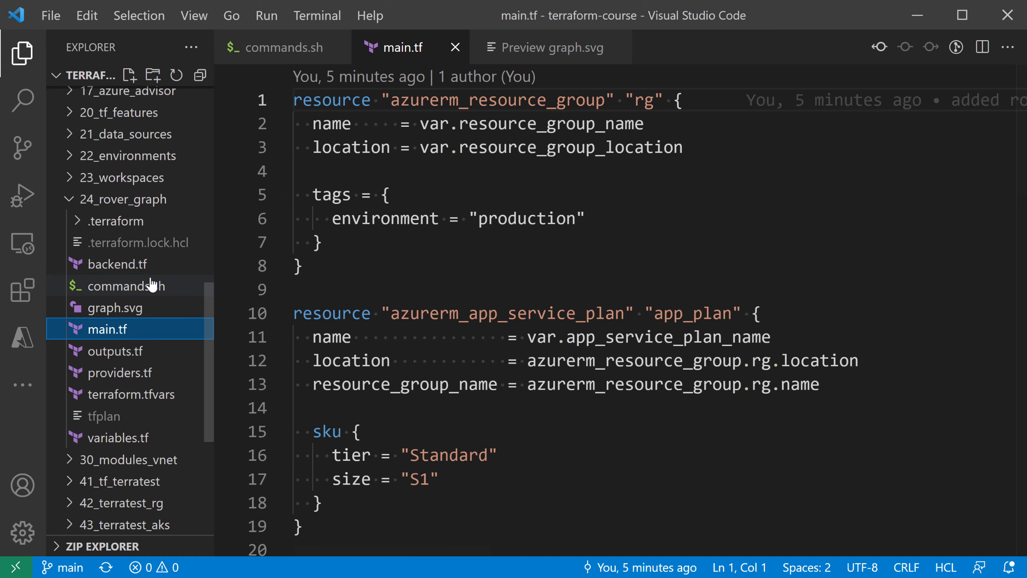
Step: Highlight the terraform graph command on line 13 of commands.sh, then open graph.svg's SVG source
left_click(120, 285)
scroll(325, 245, "up", 5)
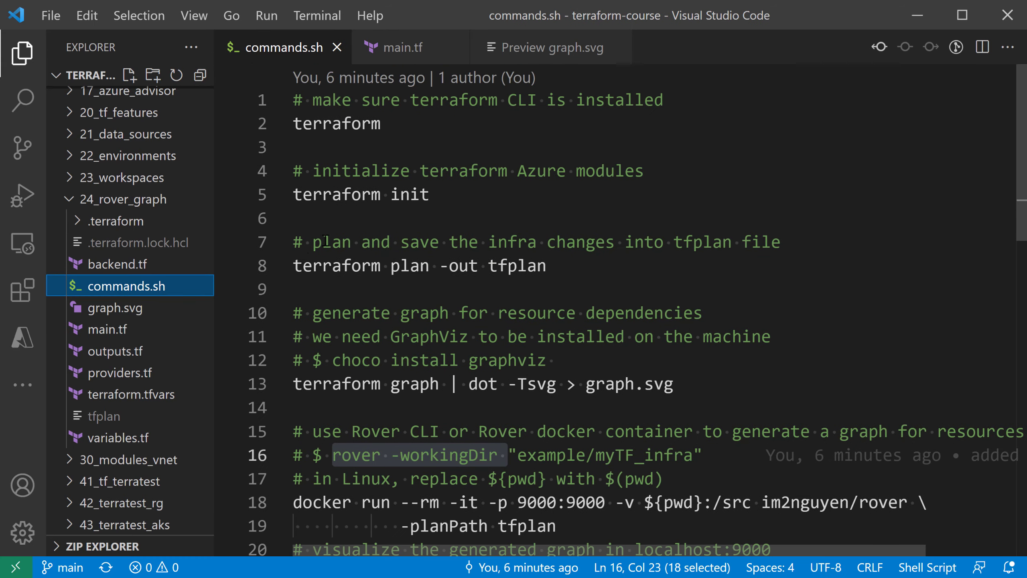
left_click_drag(295, 383, 699, 400)
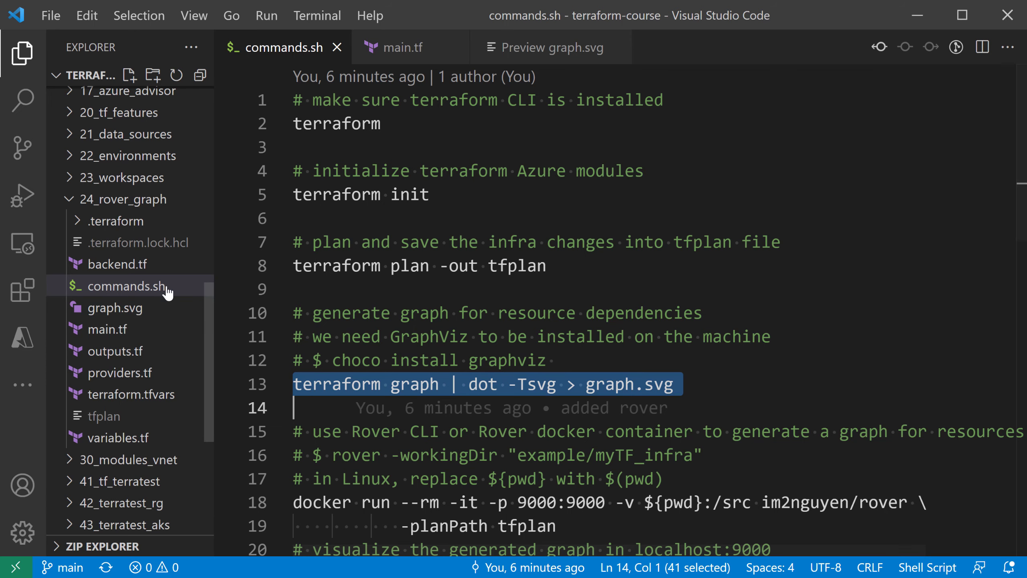
double_click(147, 309)
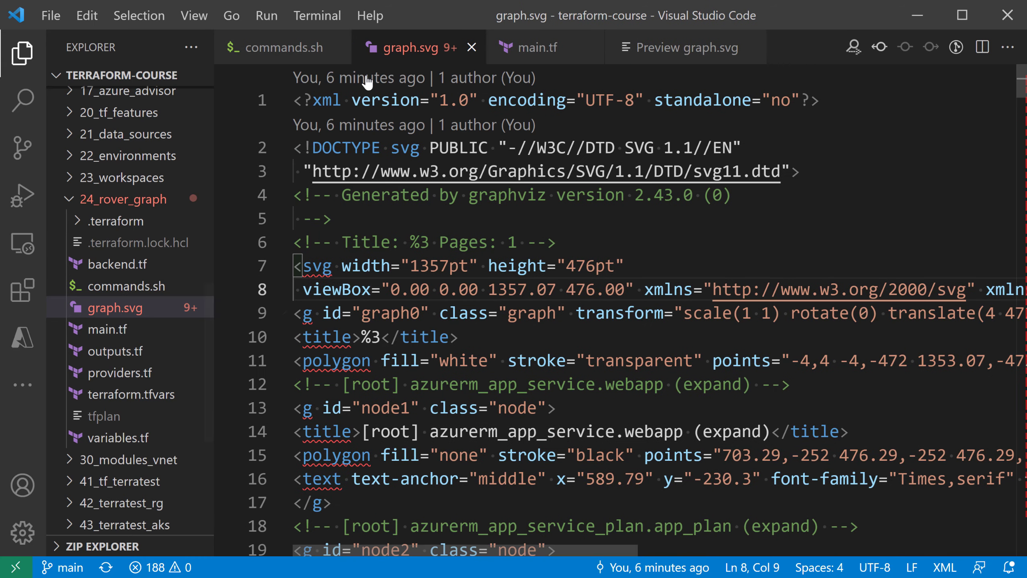
Step: Render graph.svg as a resource dependency diagram with SVG Viewer: View SVG
left_click(101, 315)
right_click(102, 320)
scroll(229, 447, "down", 5)
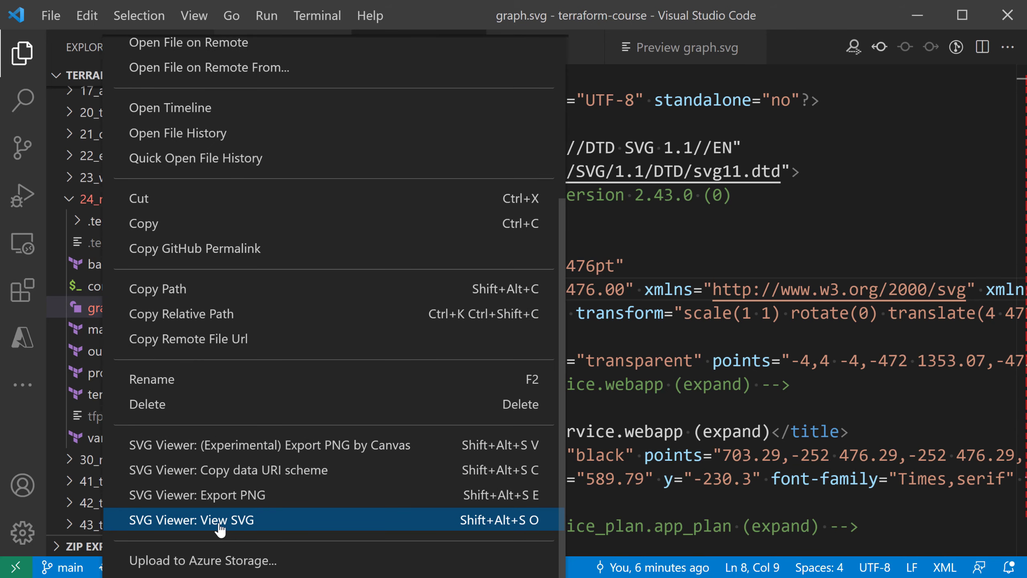
left_click(245, 523)
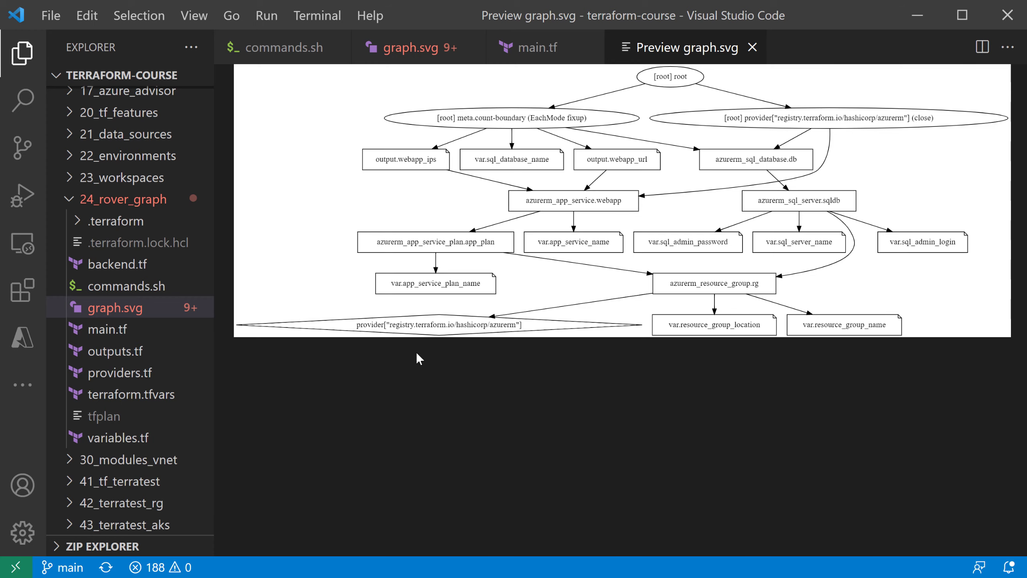
Step: Reopen commands.sh to review the next commands and bring the Windows PowerShell terminal forward
left_click(133, 307)
left_click(138, 290)
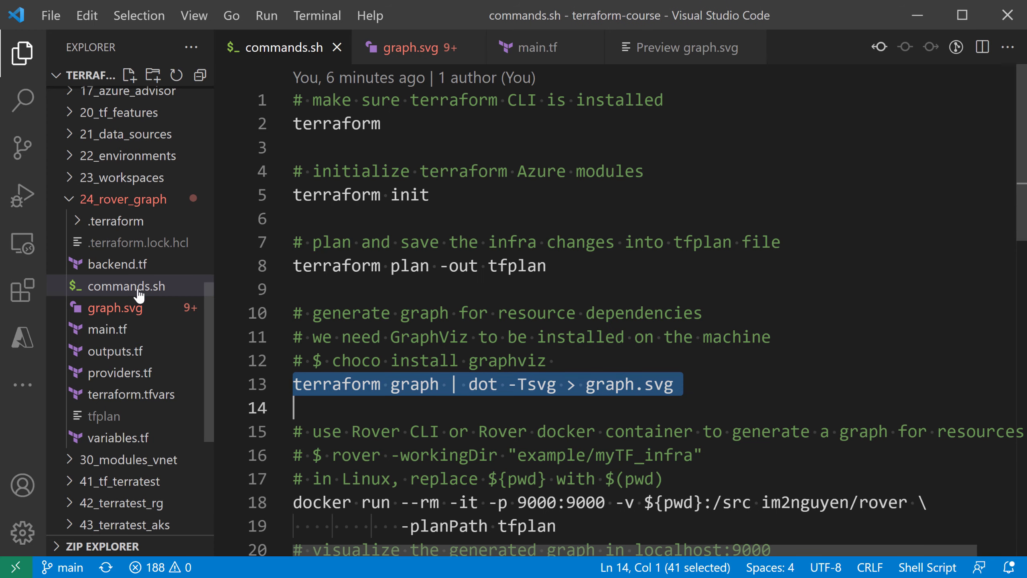
scroll(433, 323, "down", 1)
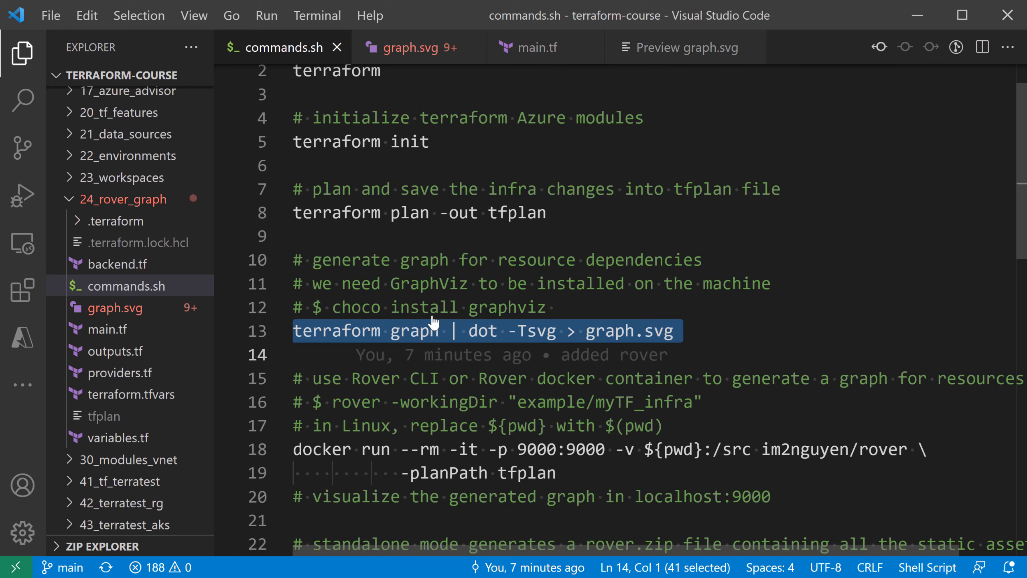
scroll(434, 322, "down", 3)
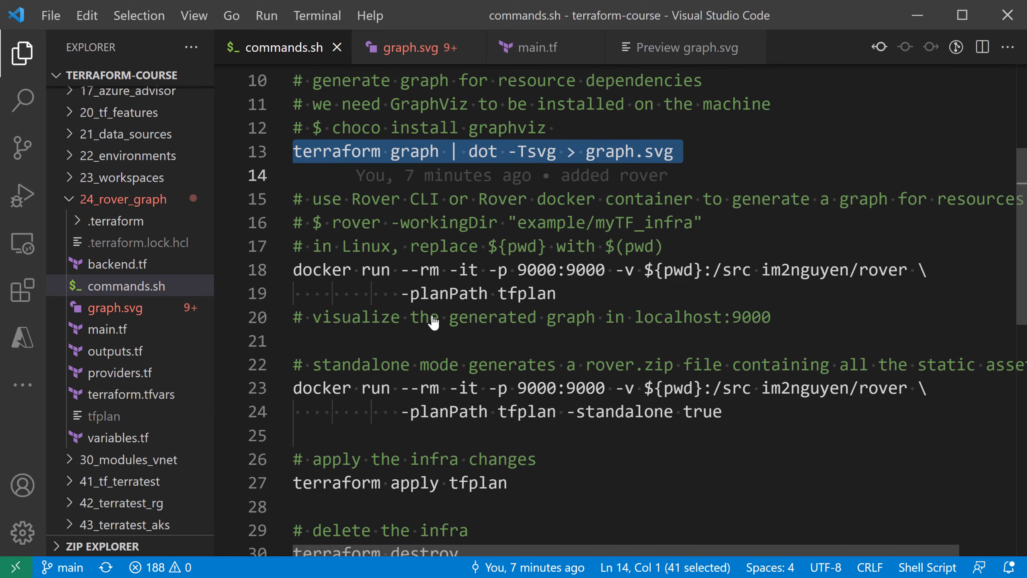
left_click(430, 402)
key("alt+Tab")
left_click(355, 248)
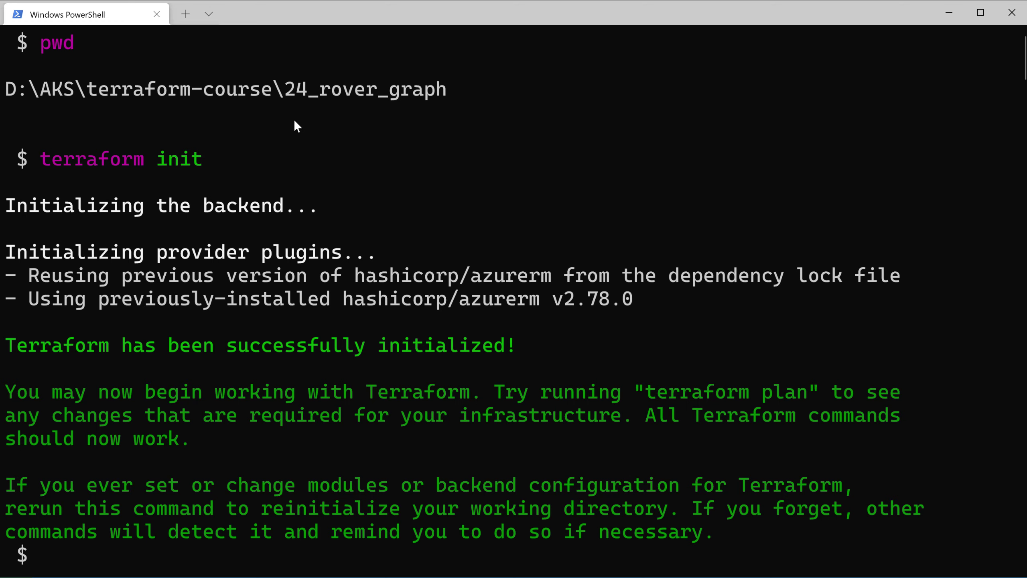
Step: Run terraform plan -out tfplan, highlight the command and tfplan name, and review the 5-to-add plan
key("Return")
type("terraform plan -out tfplan")
key("Return")
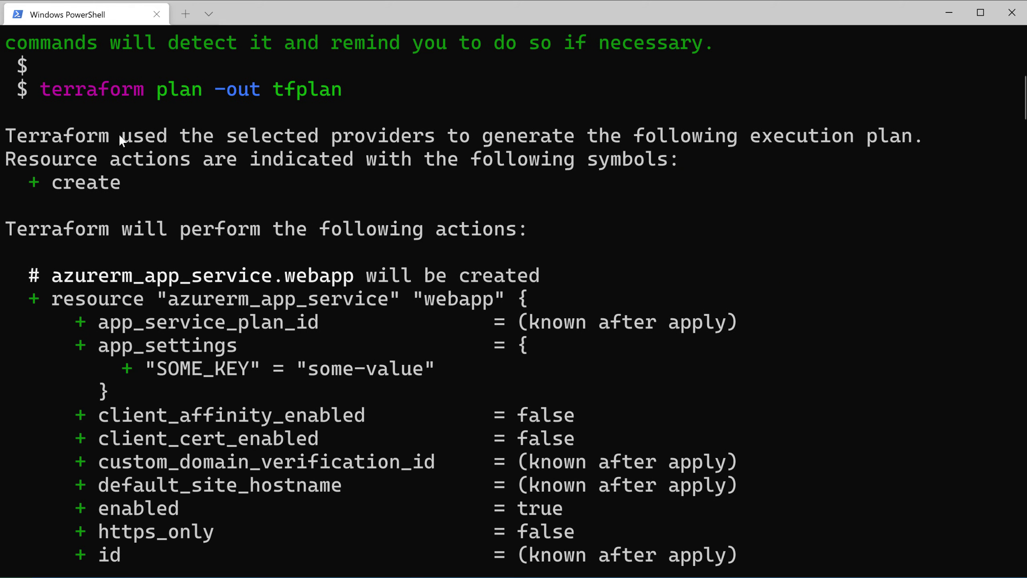
left_click_drag(40, 88, 354, 87)
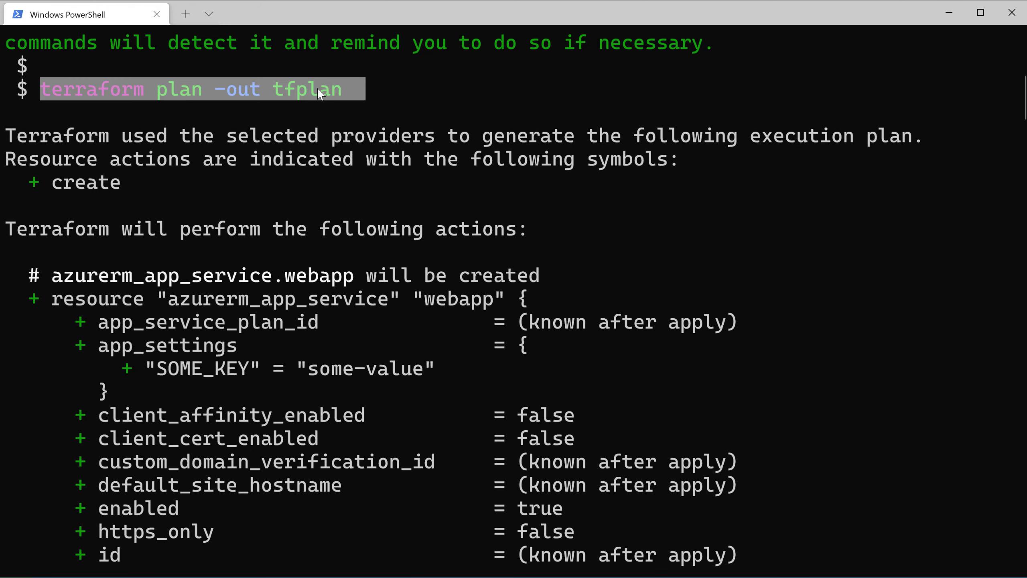
right_click(298, 87)
double_click(298, 86)
scroll(298, 86, "down", 15)
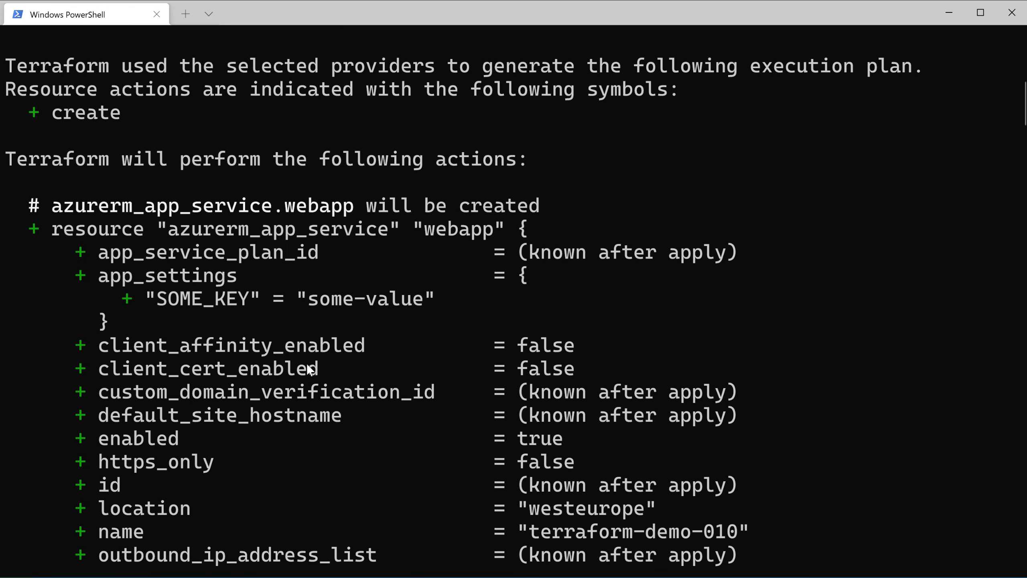
scroll(307, 363, "down", 20)
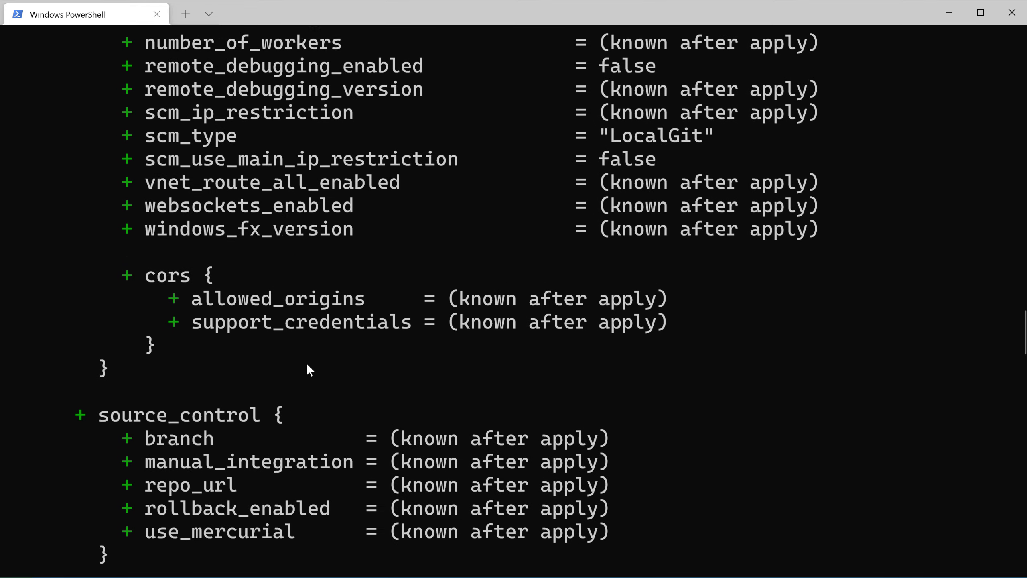
scroll(306, 363, "down", 15)
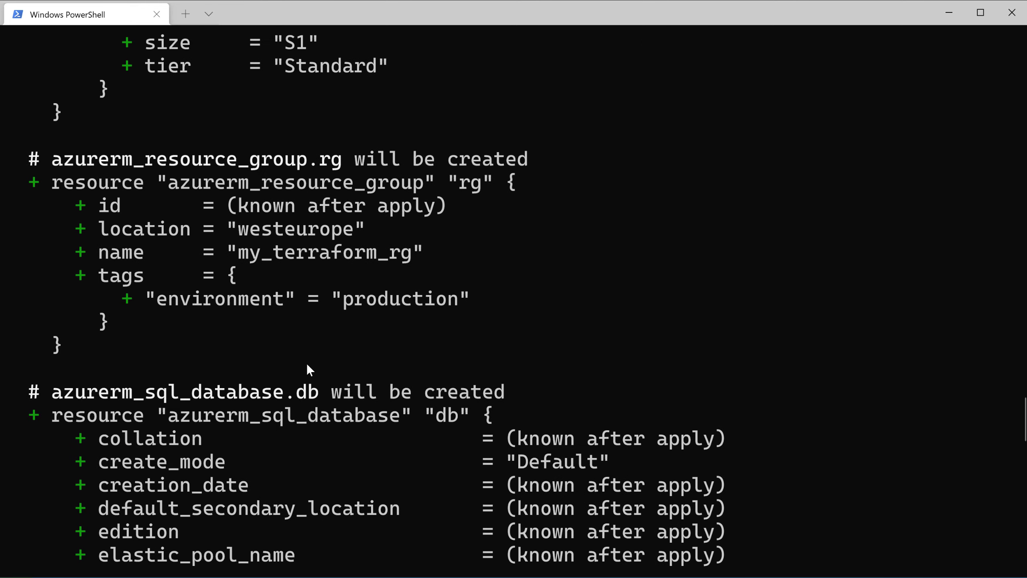
scroll(307, 365, "down", 15)
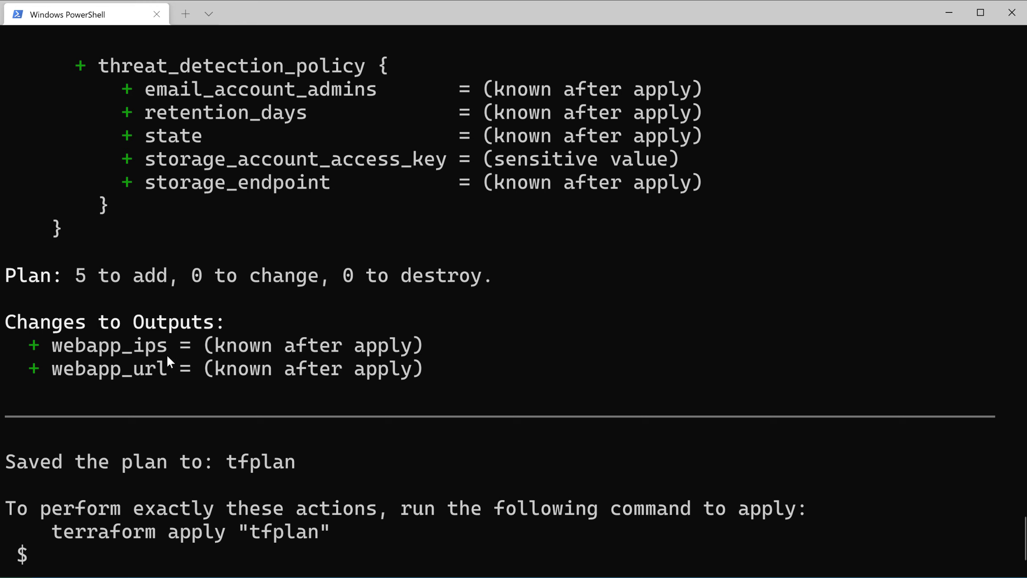
Step: Type 'rover -workingDir . # could use Rover CLI', cancel it, and begin a 'docker' command
key("Return")
type("rover -workingDir . # could use Rover CLI")
key("ctrl+c")
key("Return")
type("docker")
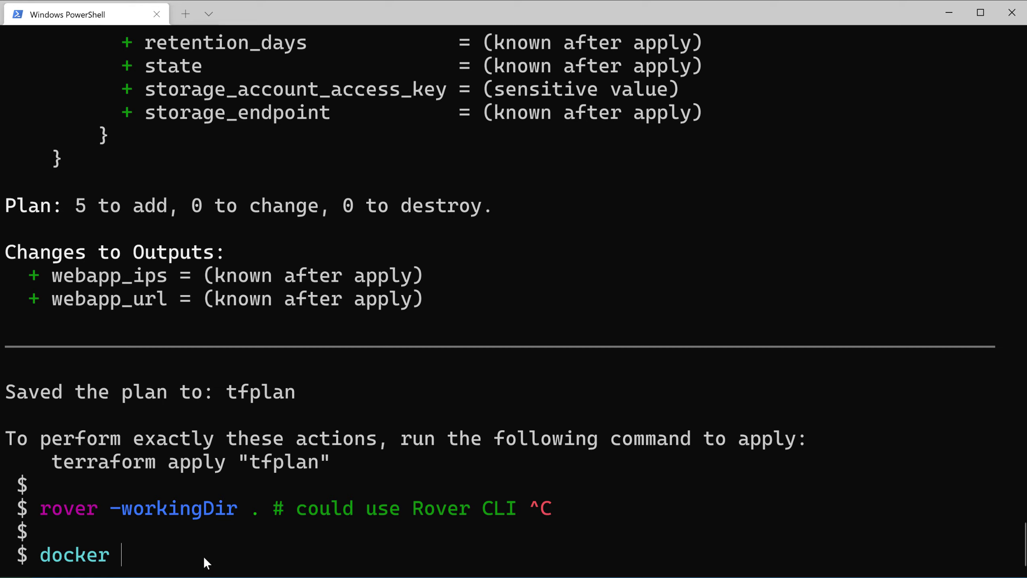
Step: Complete docker run --rm -it -p 9000:9000 -v ${pwd}:/src im2nguyen/rover -planPath tfplan, highlighting its options
type("run")
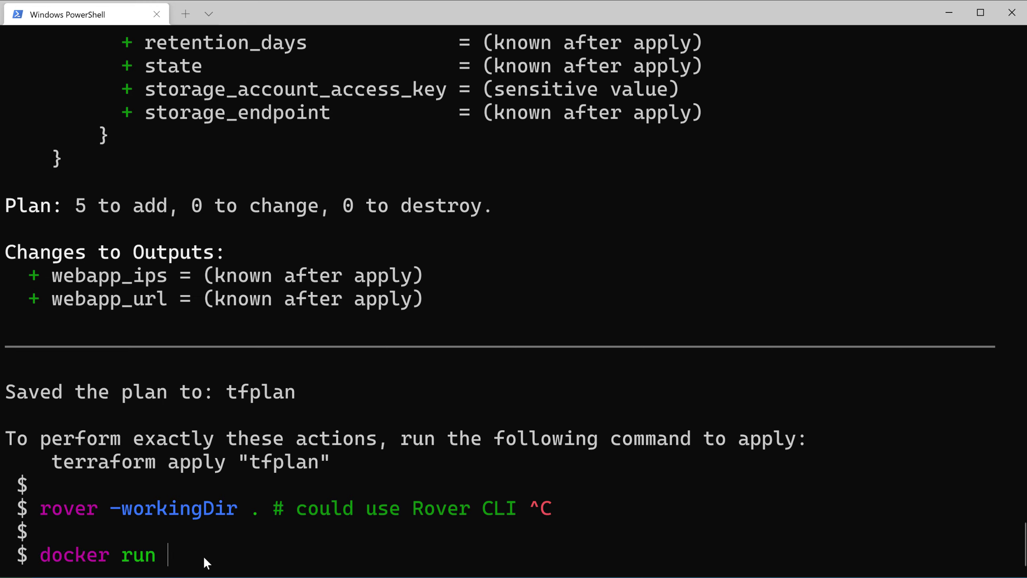
key("ctrl+v")
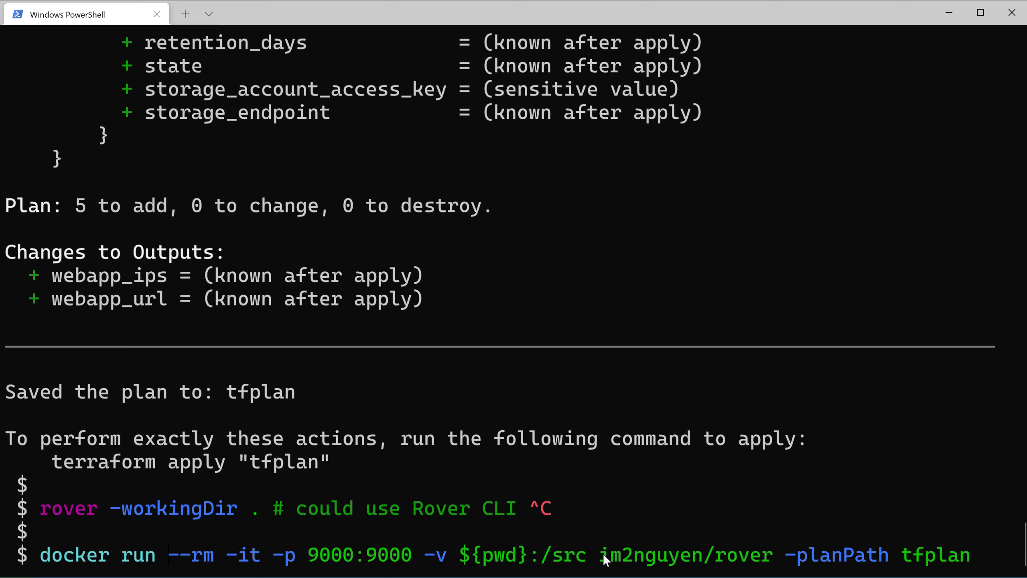
left_click_drag(604, 555, 767, 558)
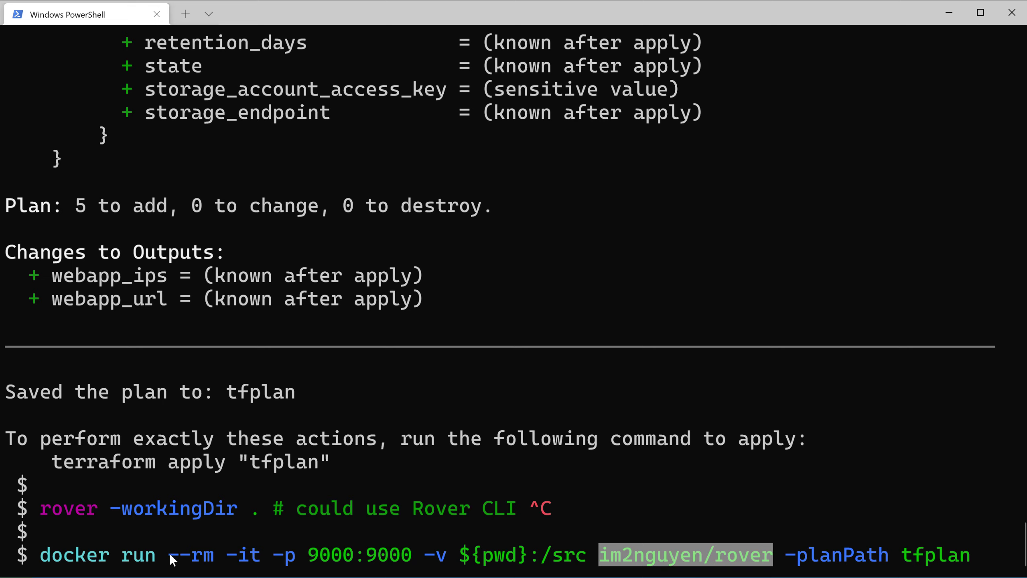
left_click_drag(169, 553, 214, 563)
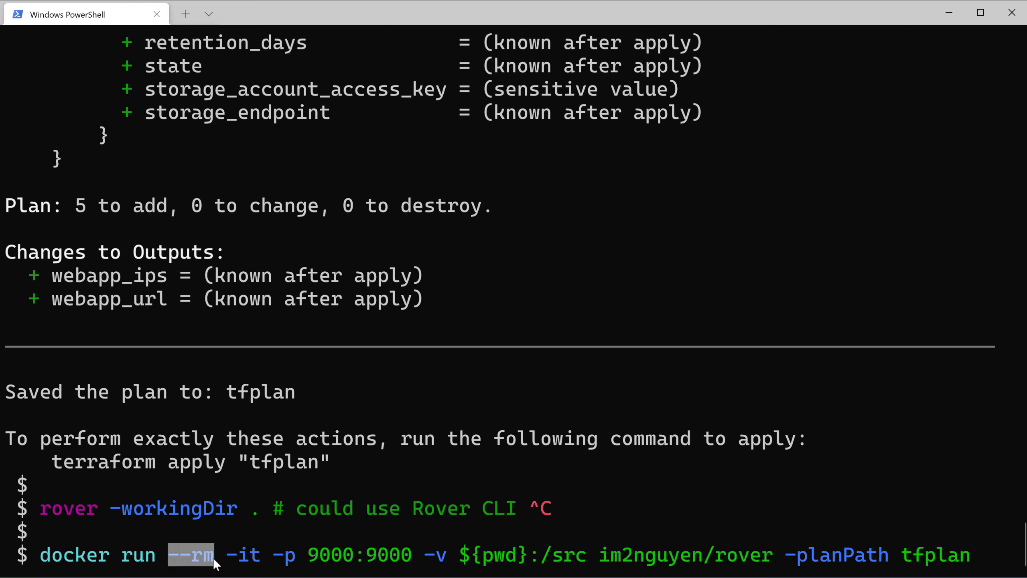
left_click(215, 564)
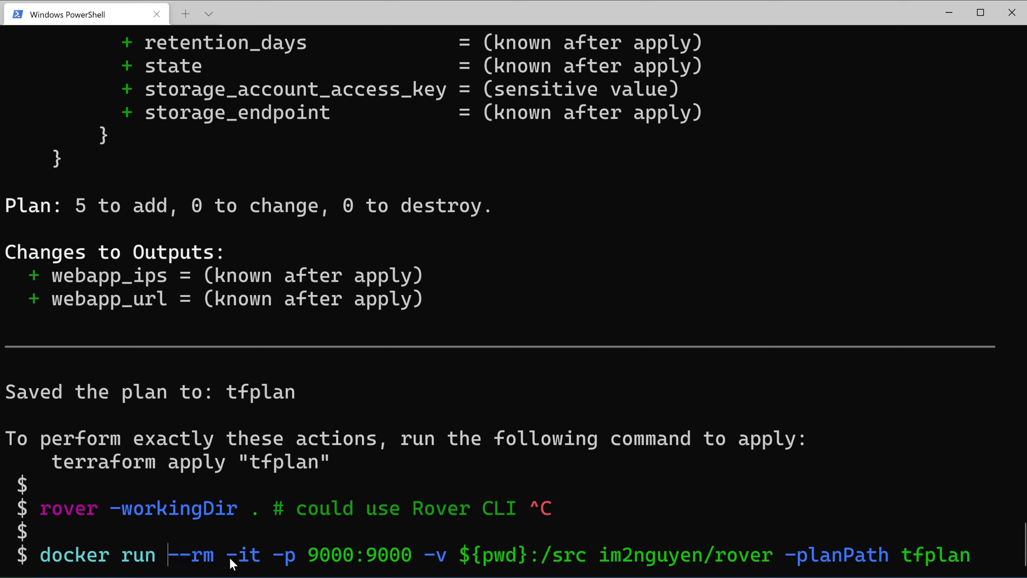
left_click_drag(240, 556, 401, 557)
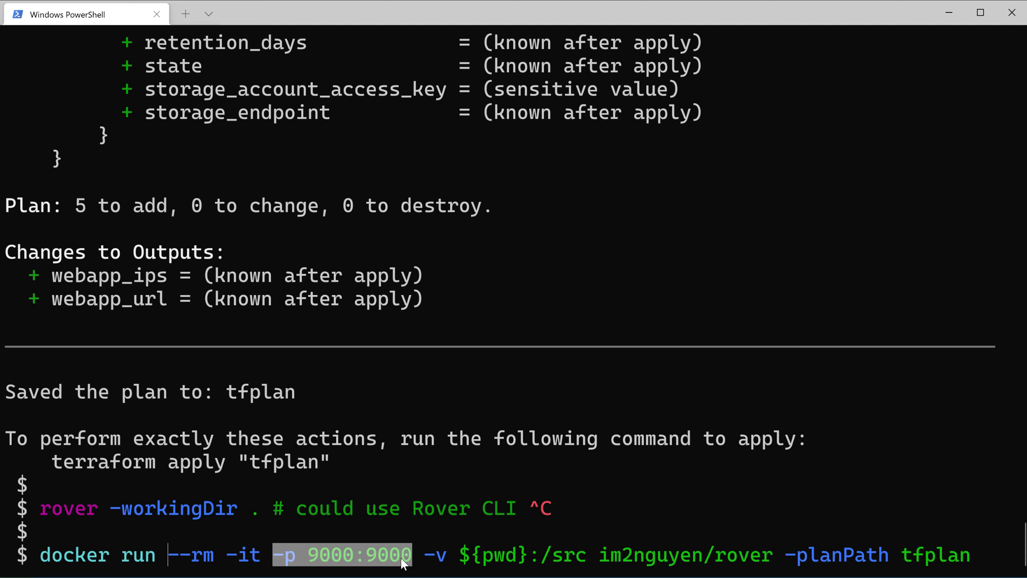
left_click(401, 560)
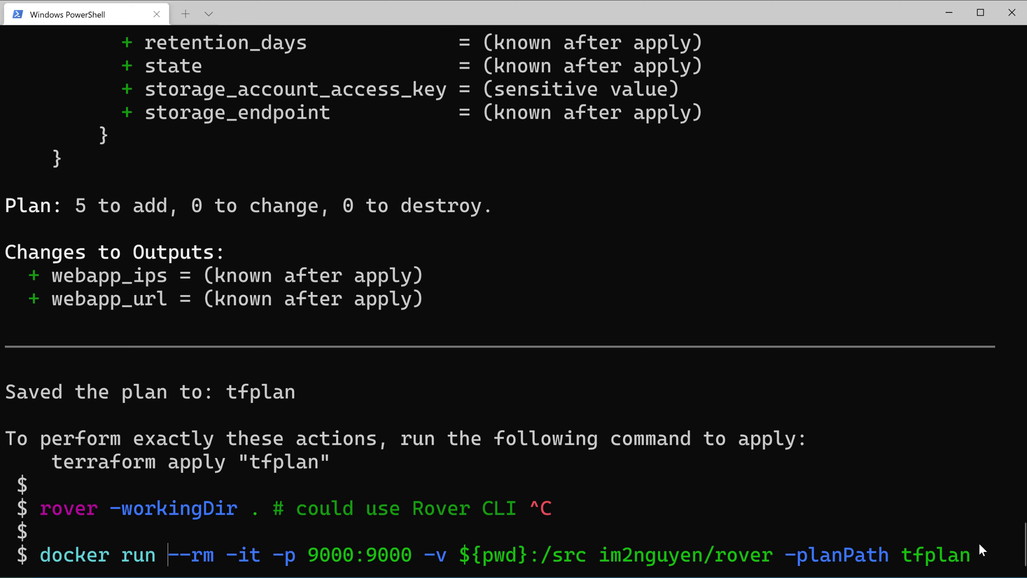
Step: Run the Rover container command and point out it serving on 0.0.0.0:9000
key("Return")
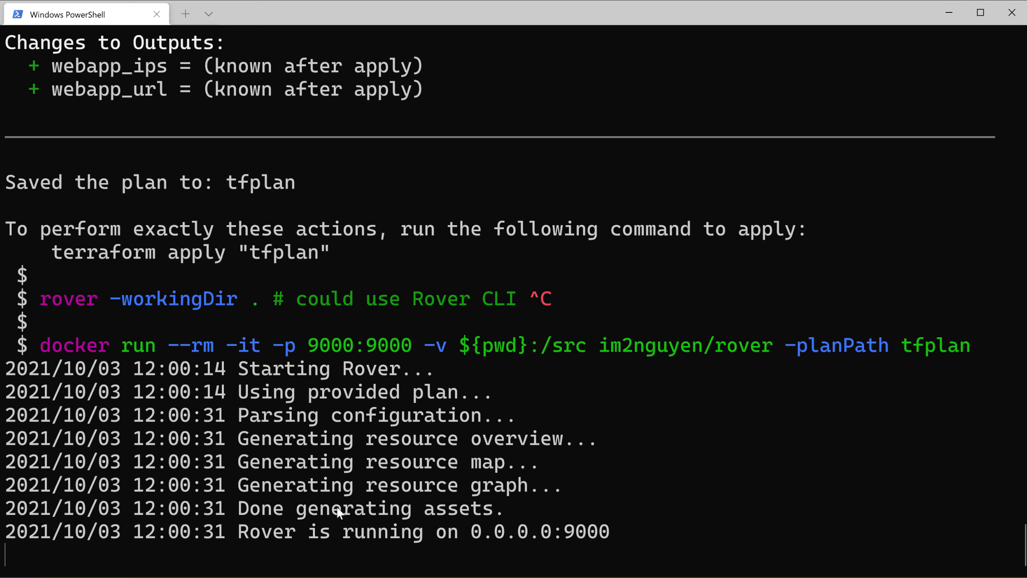
left_click_drag(471, 528, 608, 531)
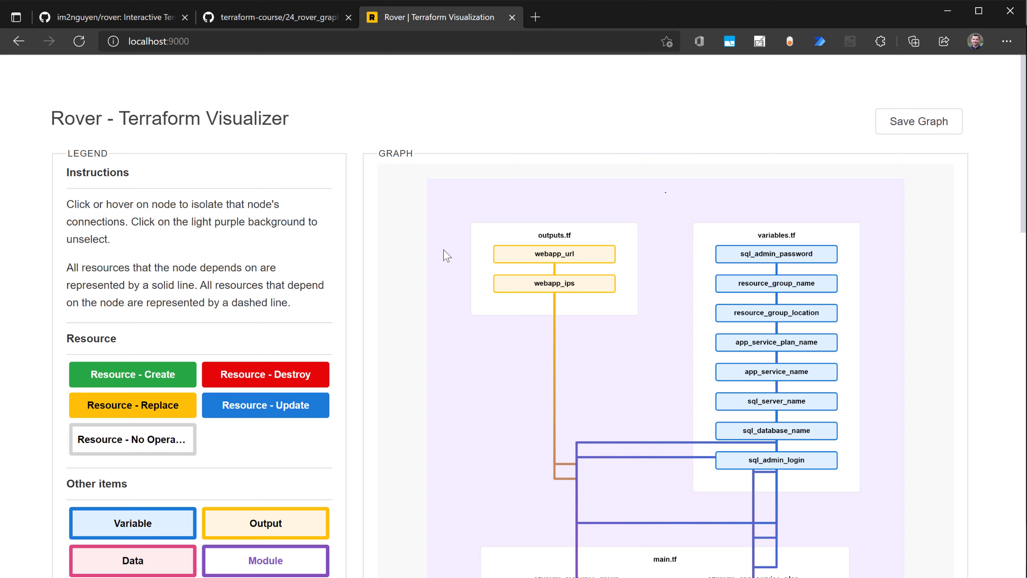
Step: Scroll through the dependency graph and the RESOURCES list of rg, app_plan, webapp, sqldb and db
scroll(445, 255, "down", 5)
scroll(446, 255, "up", 6)
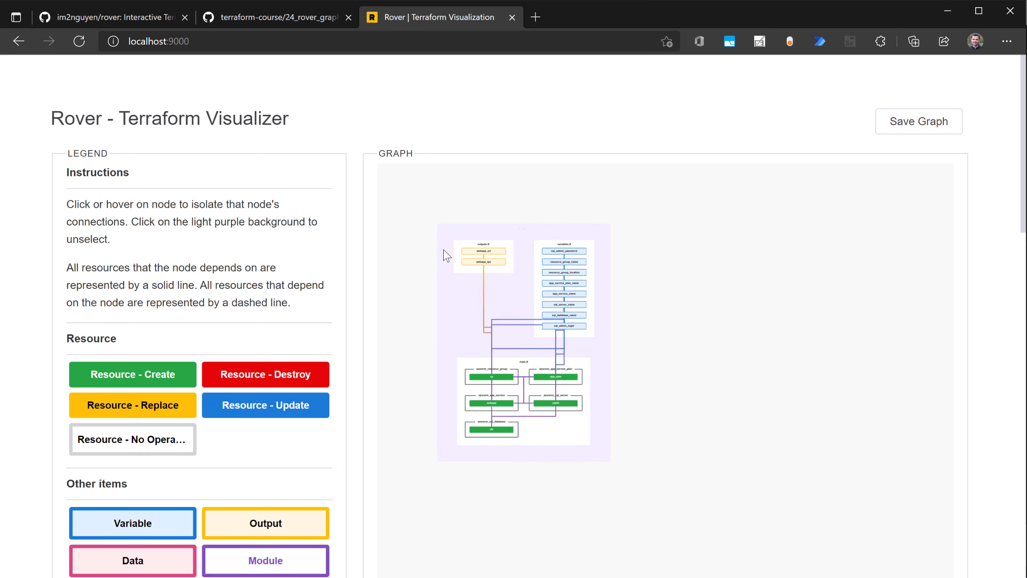
scroll(446, 254, "down", 2)
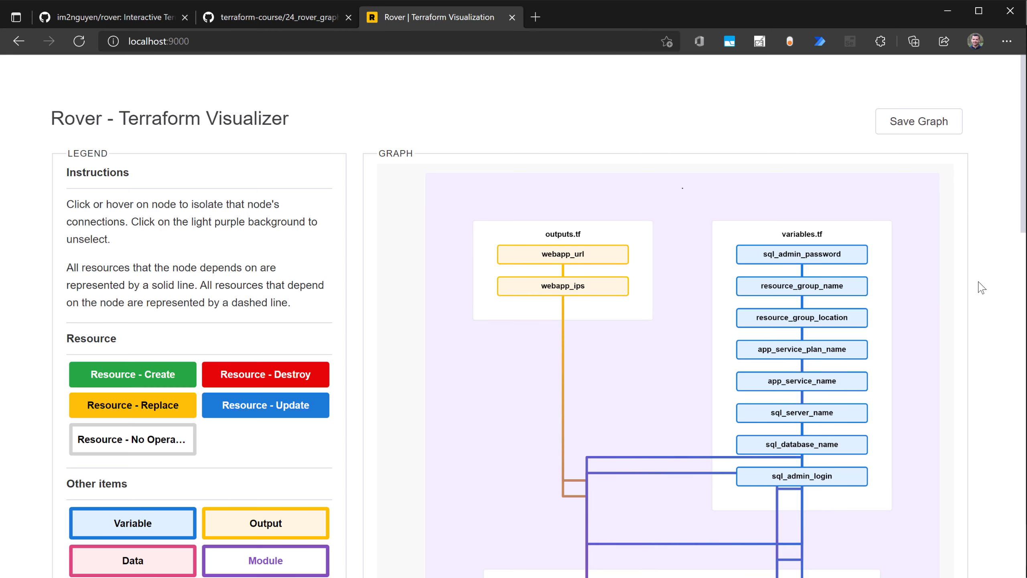
scroll(980, 287, "down", 2)
scroll(982, 287, "down", 5)
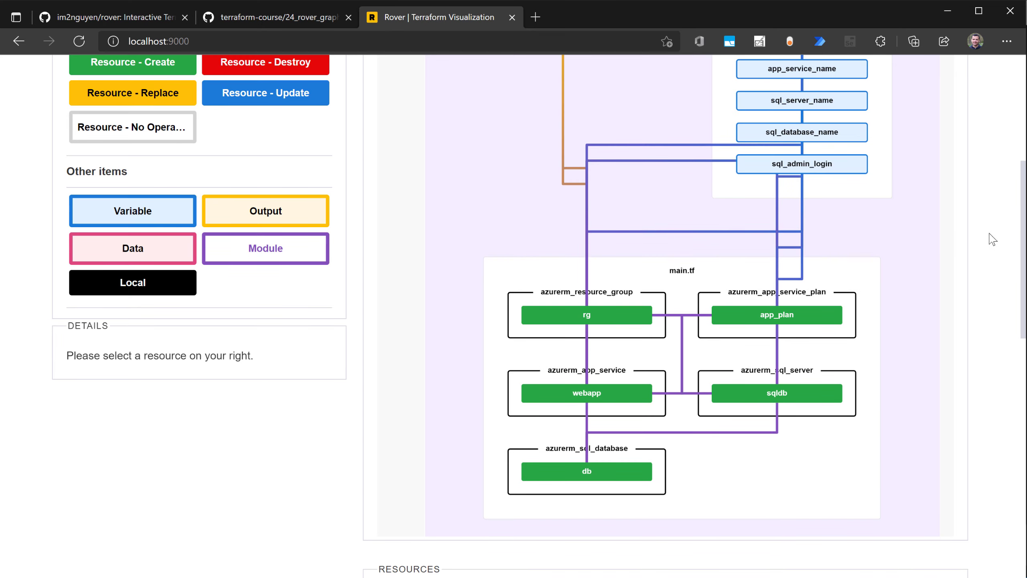
scroll(992, 229, "up", 3)
scroll(994, 230, "up", 2)
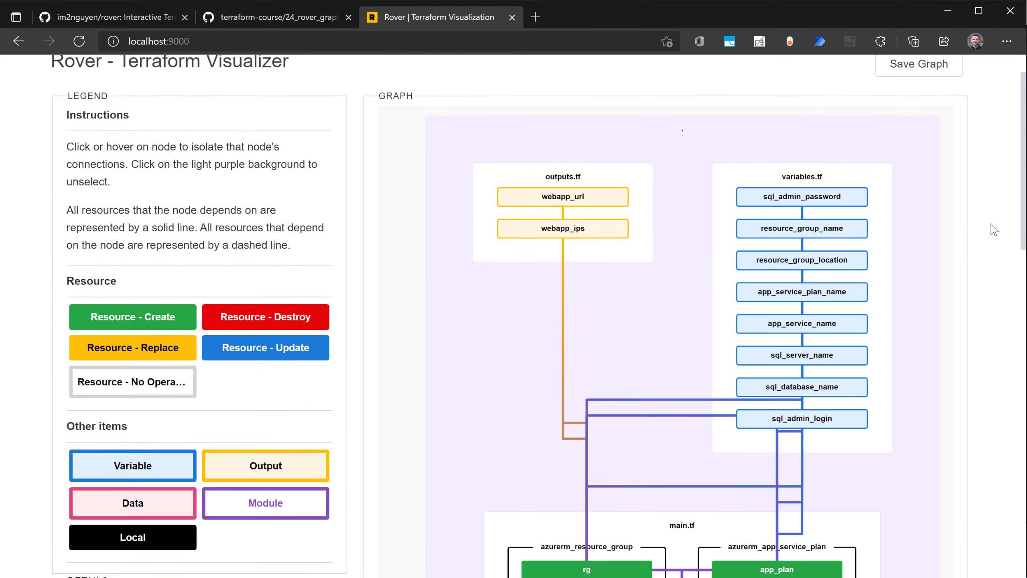
scroll(994, 230, "down", 1)
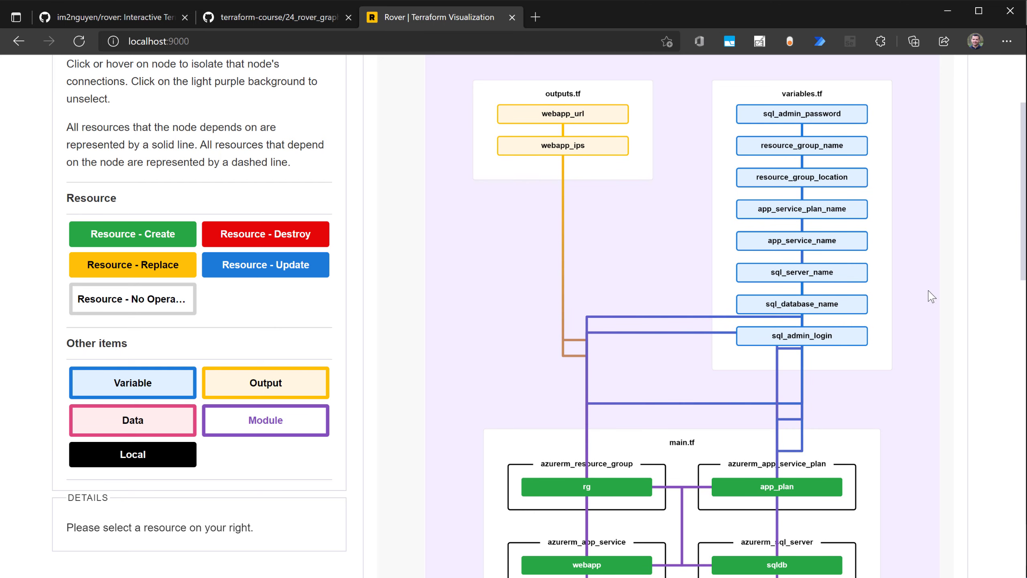
scroll(999, 279, "down", 3)
scroll(1005, 278, "down", 5)
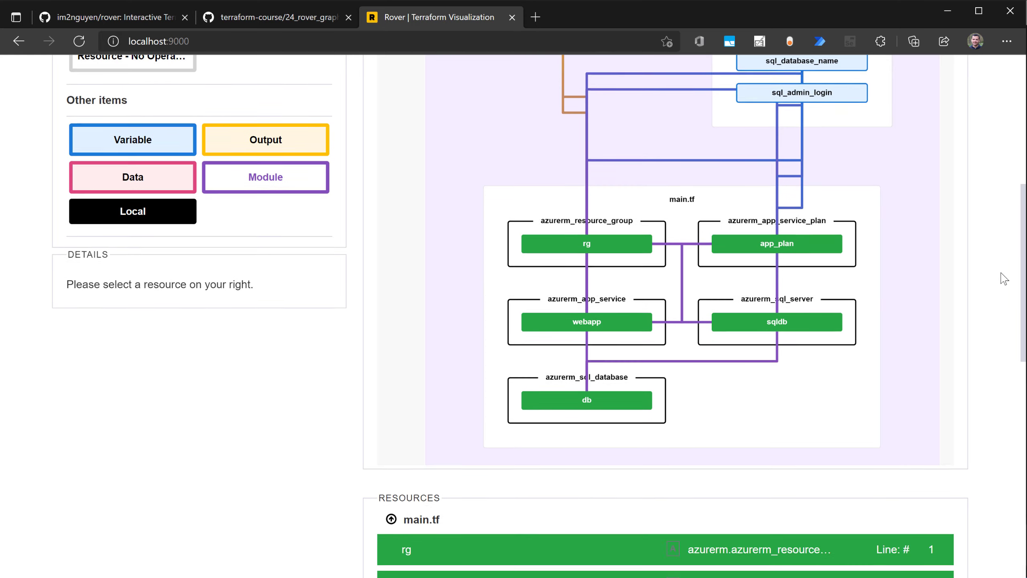
scroll(1005, 278, "down", 4)
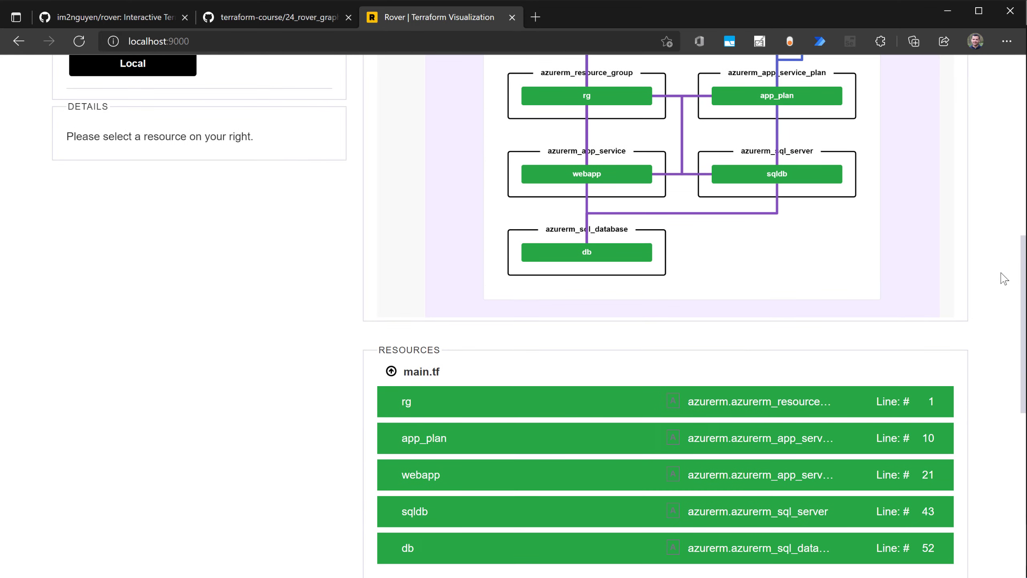
scroll(1005, 278, "down", 2)
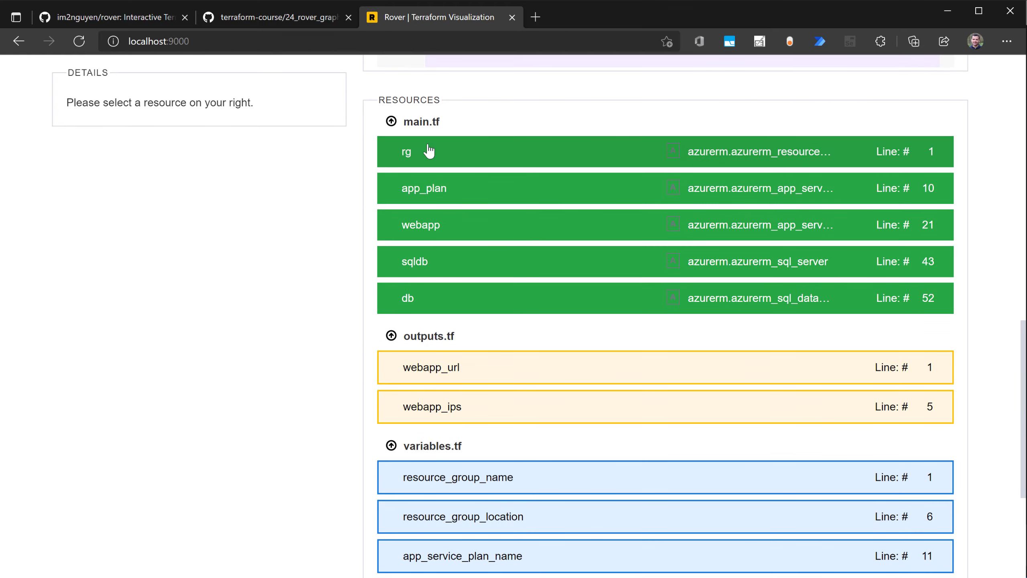
Step: Check the rg resource group's details, then scroll through the webapp node's Config attributes
left_click(423, 153)
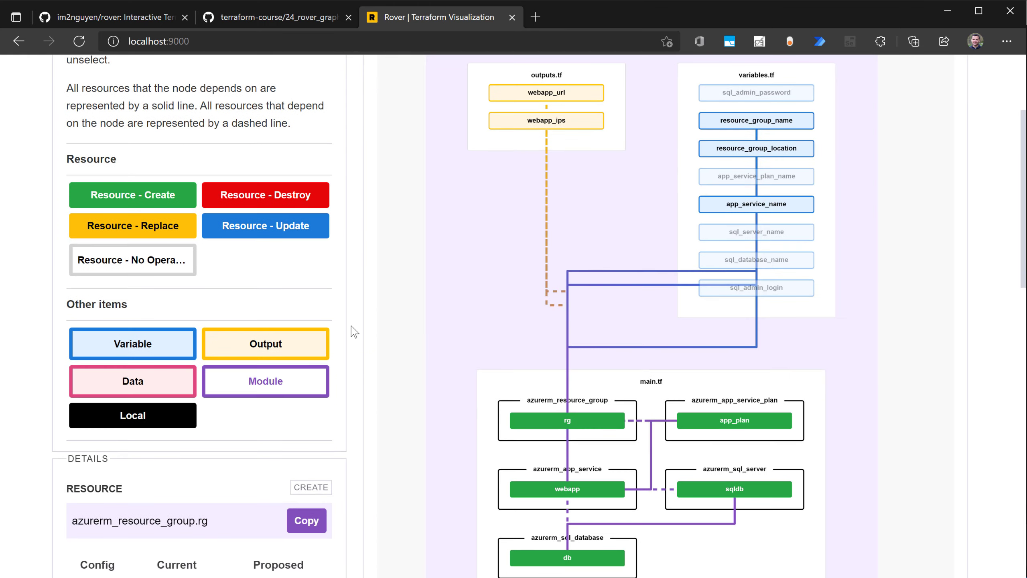
scroll(351, 328, "down", 3)
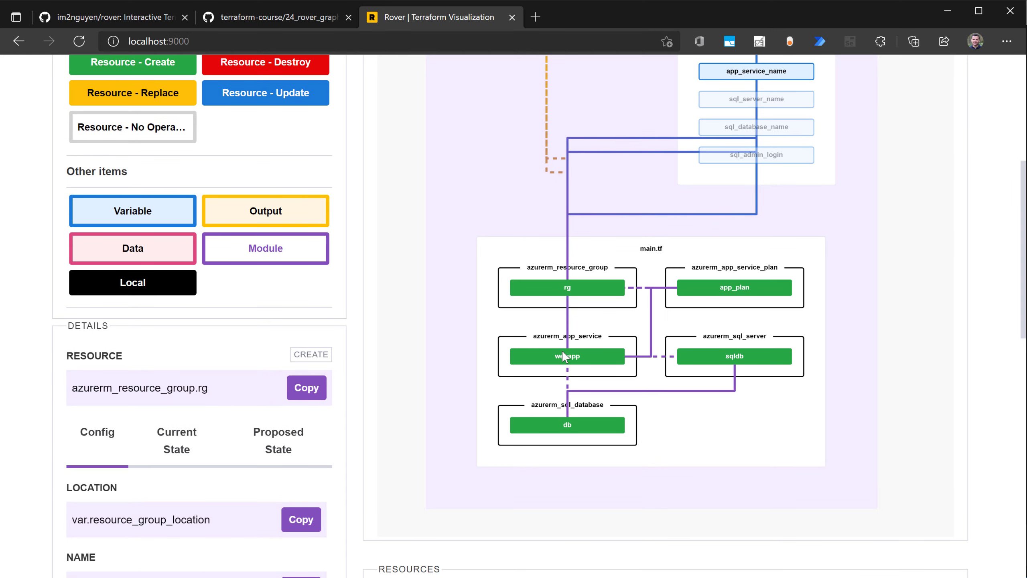
left_click(566, 356)
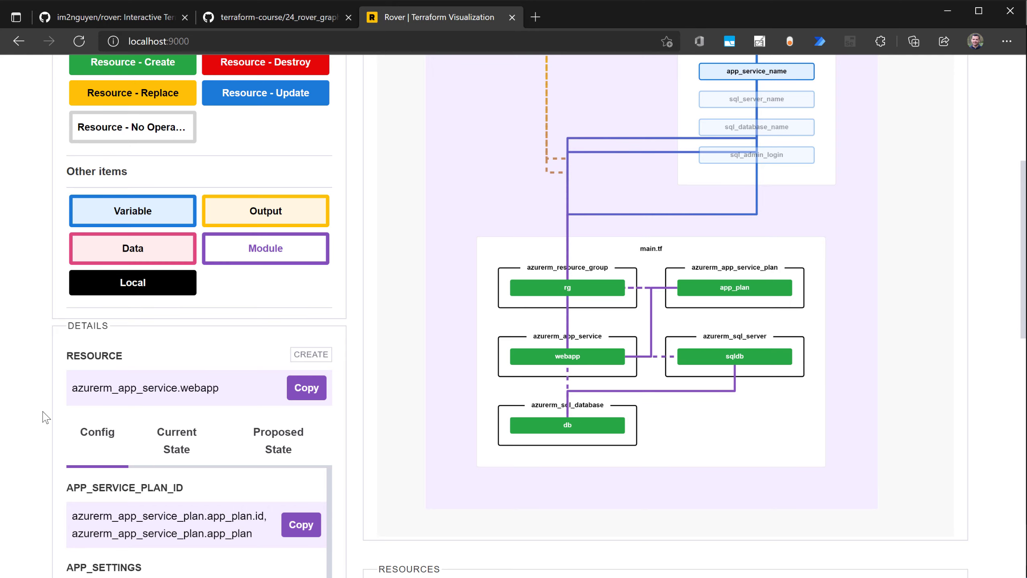
scroll(45, 417, "down", 5)
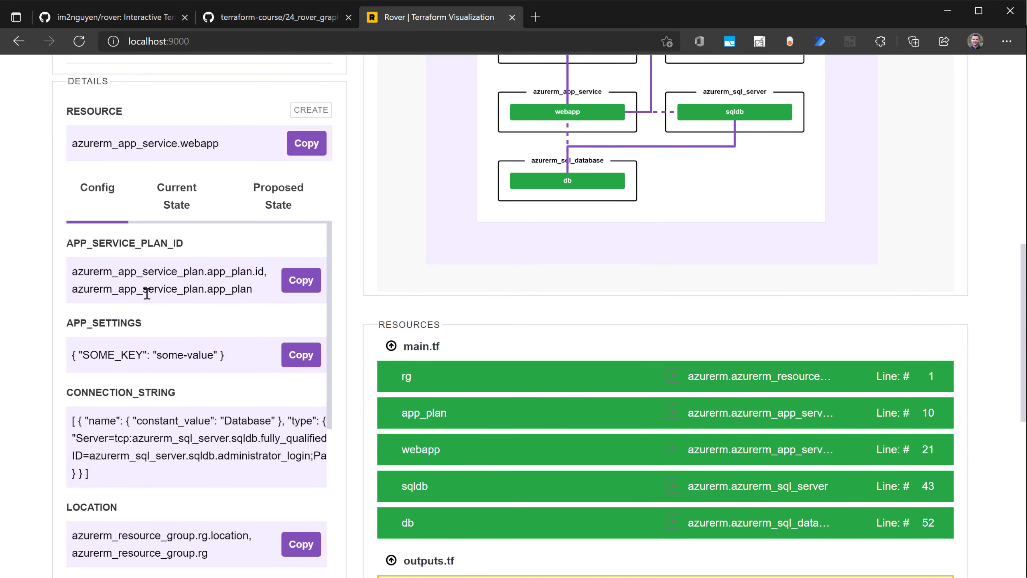
scroll(159, 348, "down", 1)
scroll(160, 348, "down", 2)
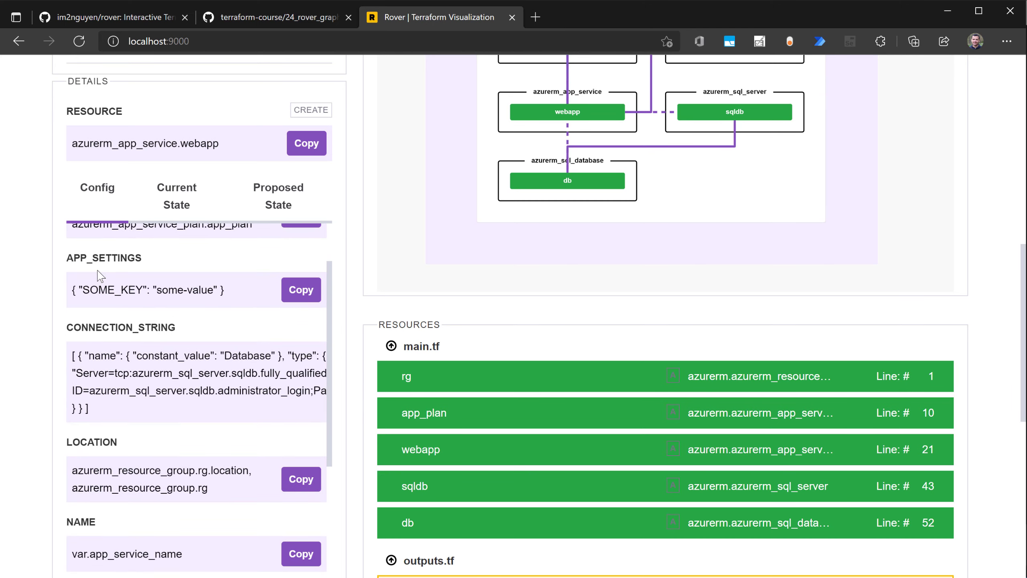
scroll(146, 372, "down", 3)
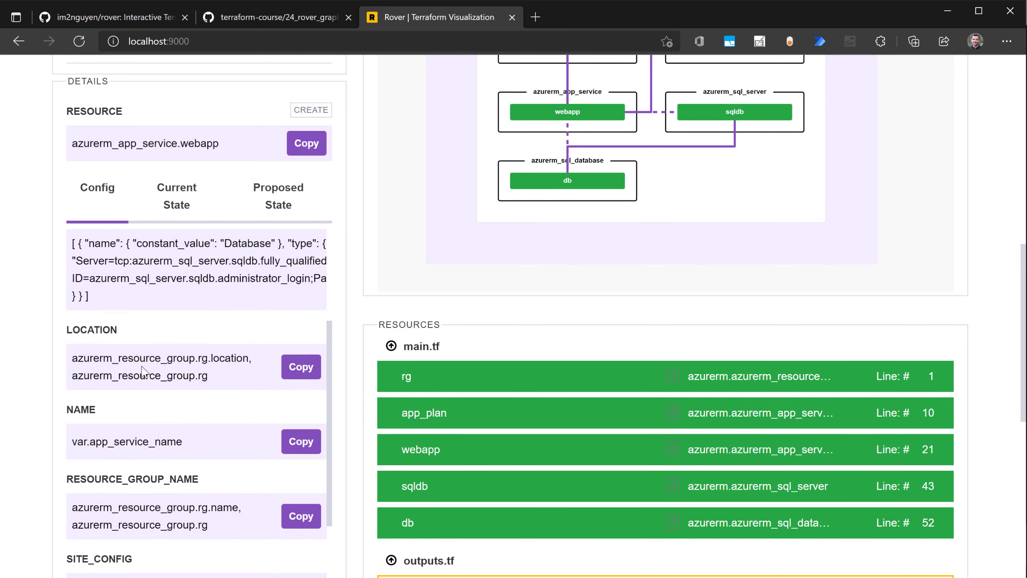
scroll(141, 370, "down", 2)
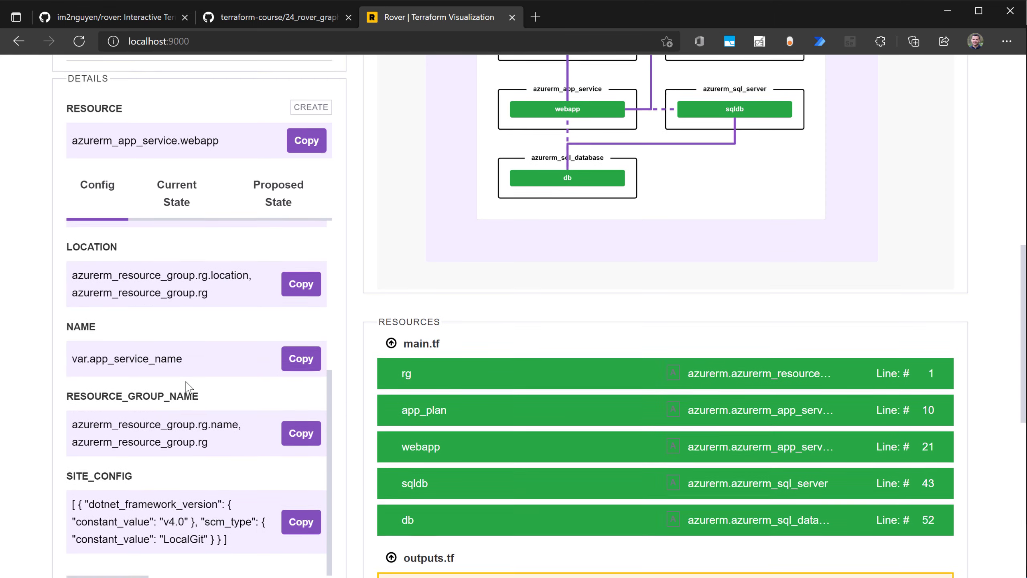
scroll(187, 386, "down", 2)
Step: Compare the webapp's Current State with its Proposed State: location westeurope, name terraform-demo-010
left_click(177, 188)
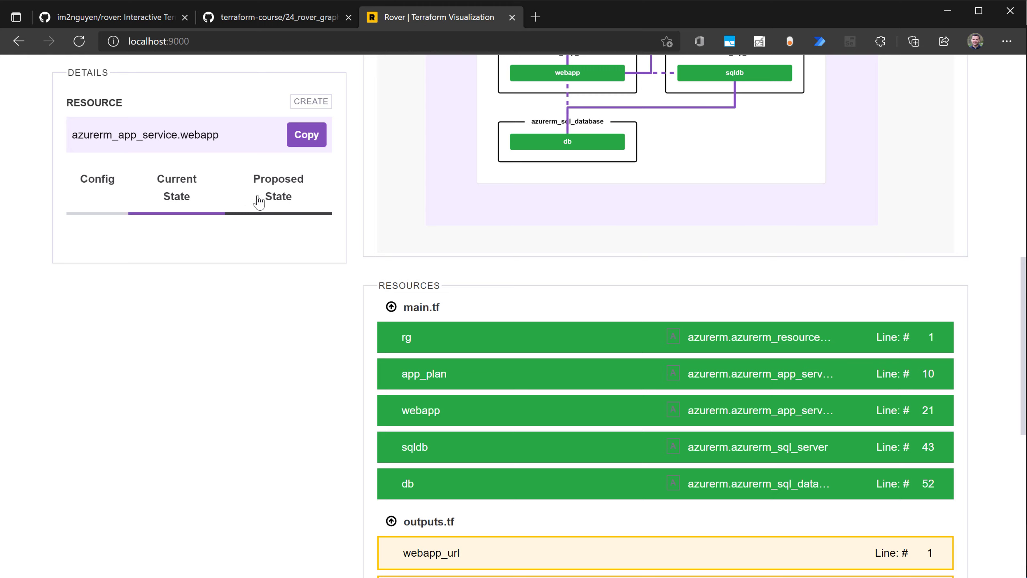
left_click(281, 199)
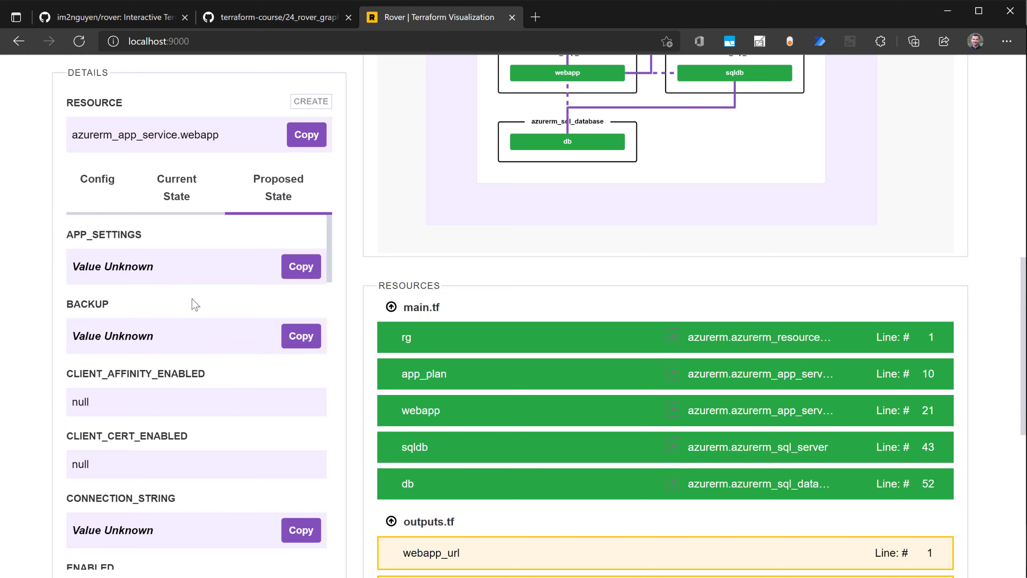
scroll(196, 359, "down", 3)
scroll(196, 359, "down", 3)
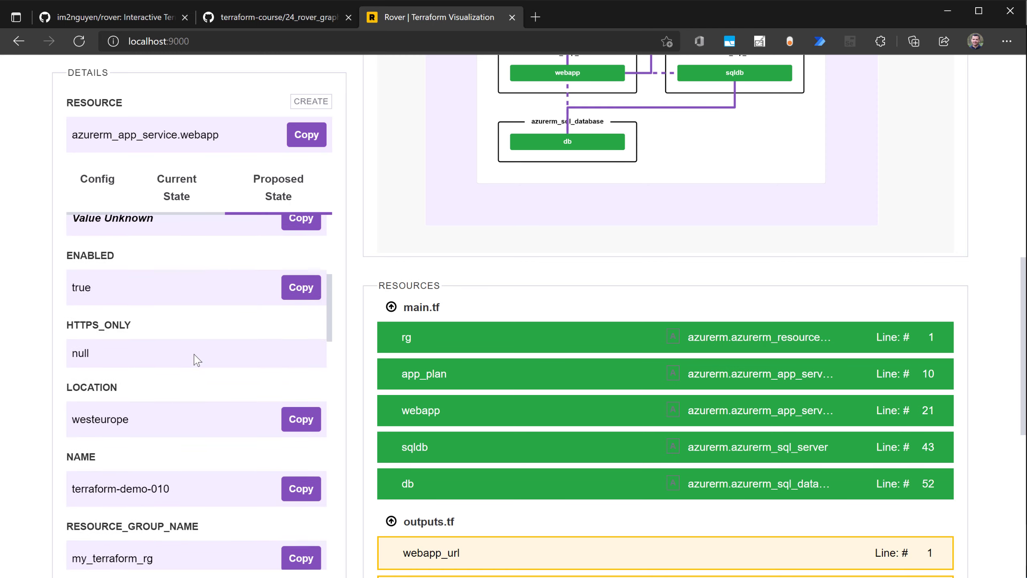
scroll(195, 359, "up", 8)
scroll(187, 353, "up", 3)
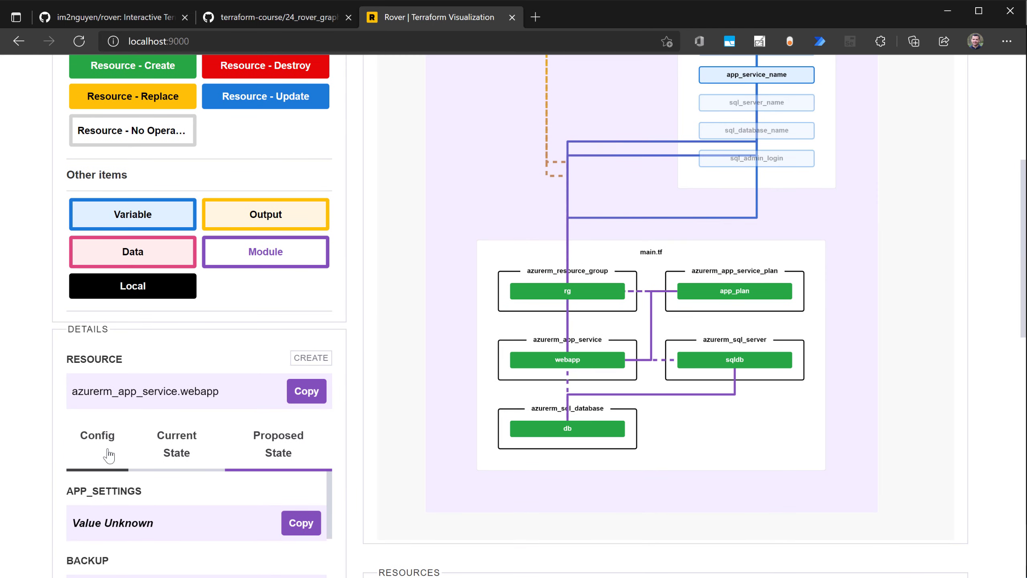
scroll(108, 454, "up", 8)
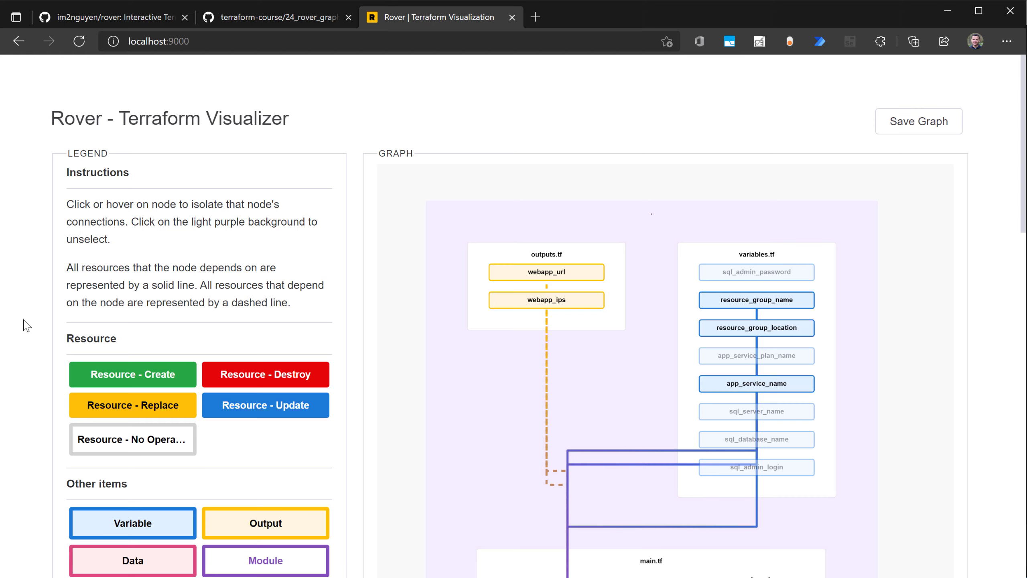
scroll(27, 346, "down", 1)
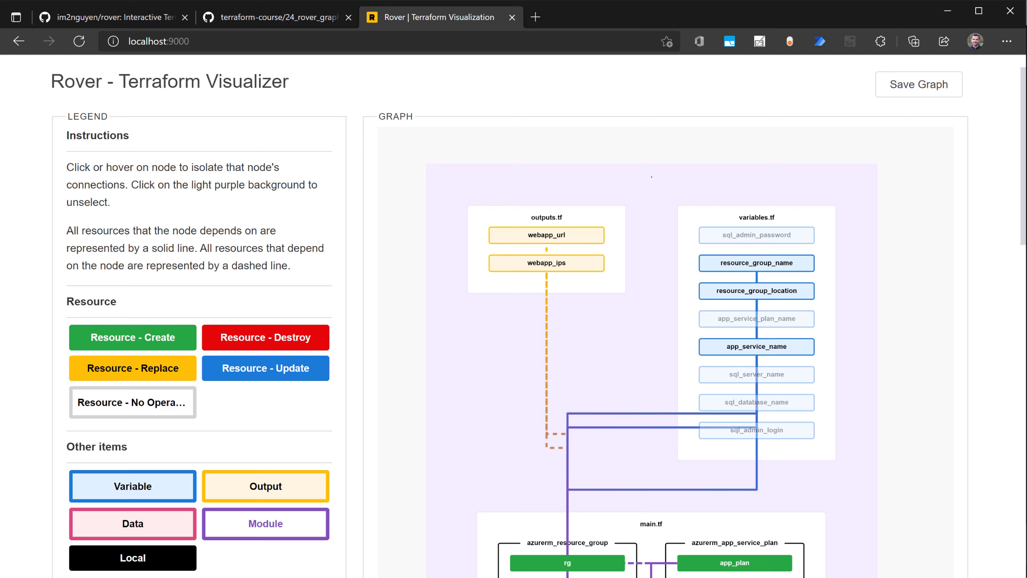
left_click(251, 568)
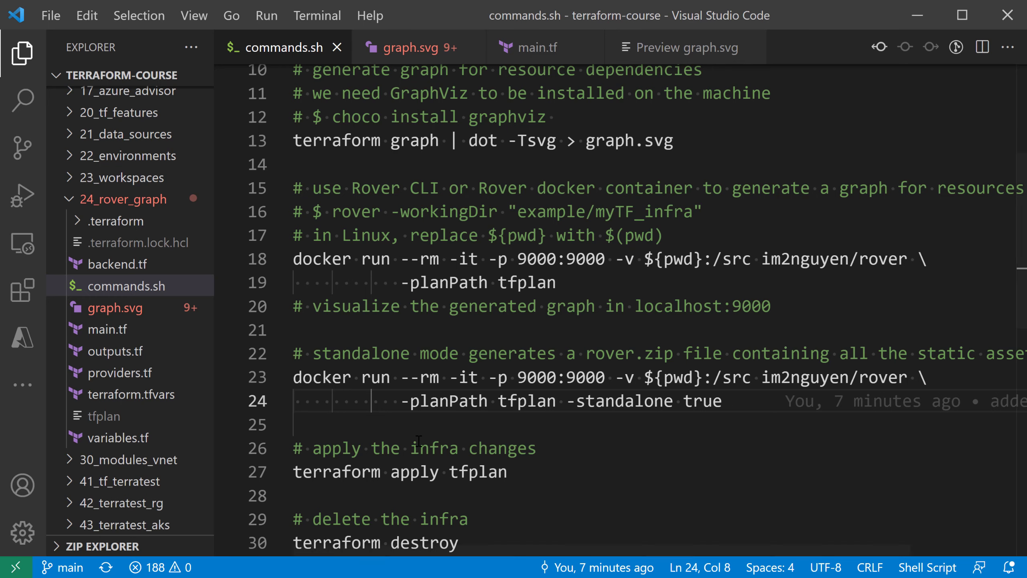
left_click_drag(567, 402, 723, 402)
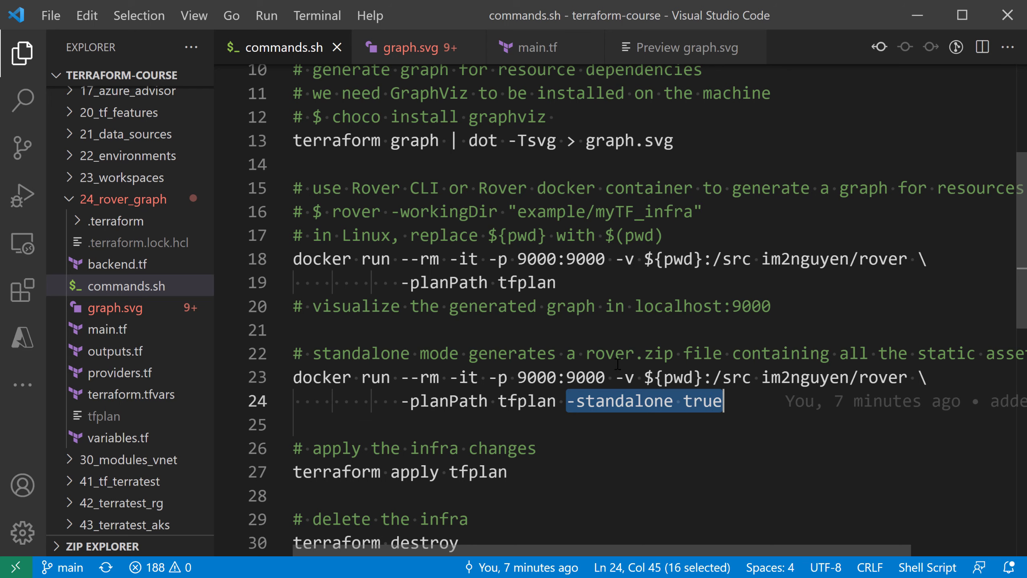
mouse_move(754, 405)
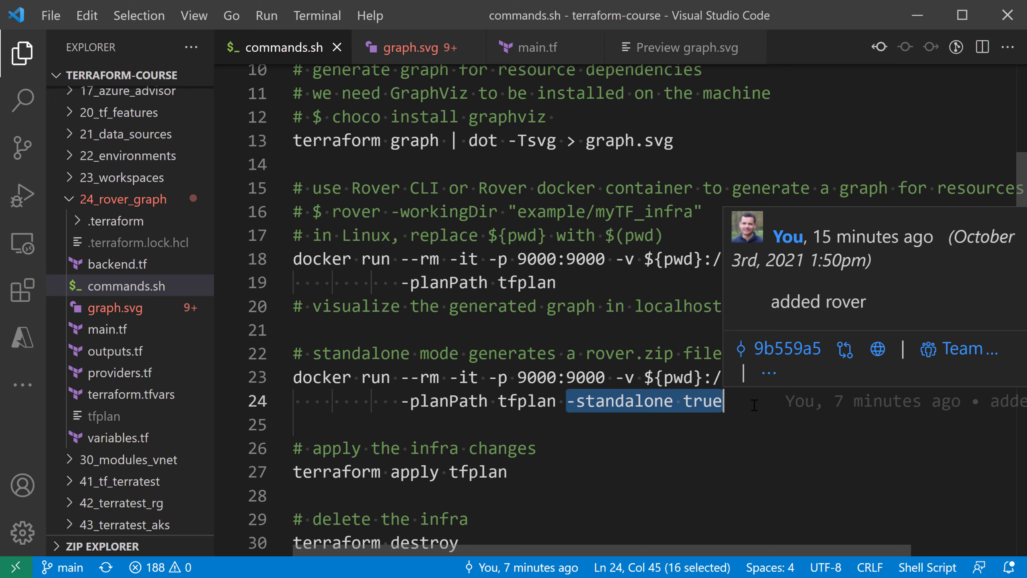
left_click(723, 436)
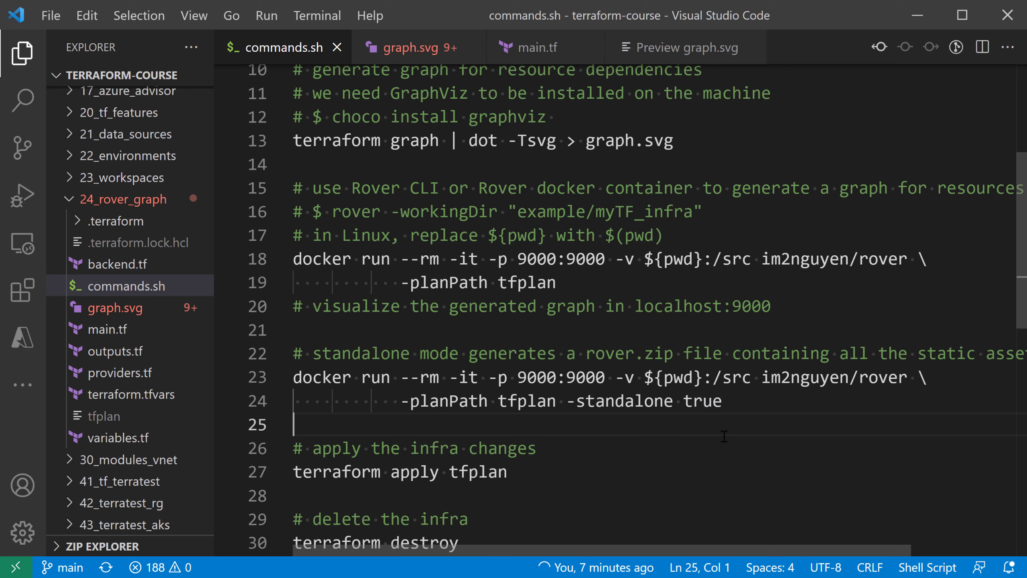